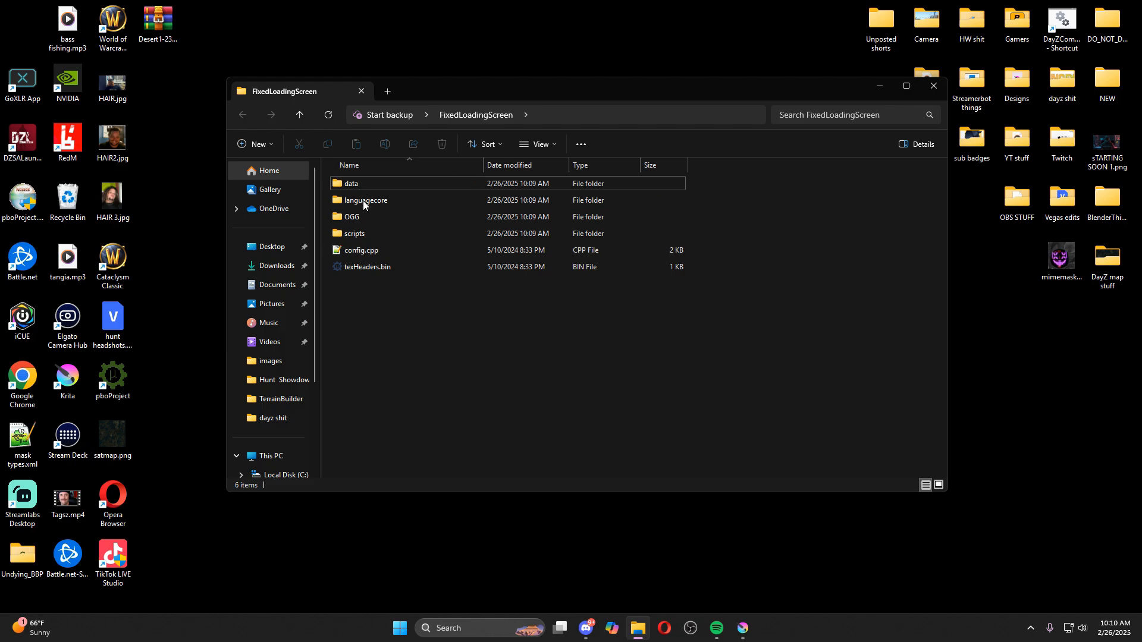
Examine the existing loading screen image JCLoad_Best.png in the FixedLoadingScreen data folder, then close it
double_click(362, 185)
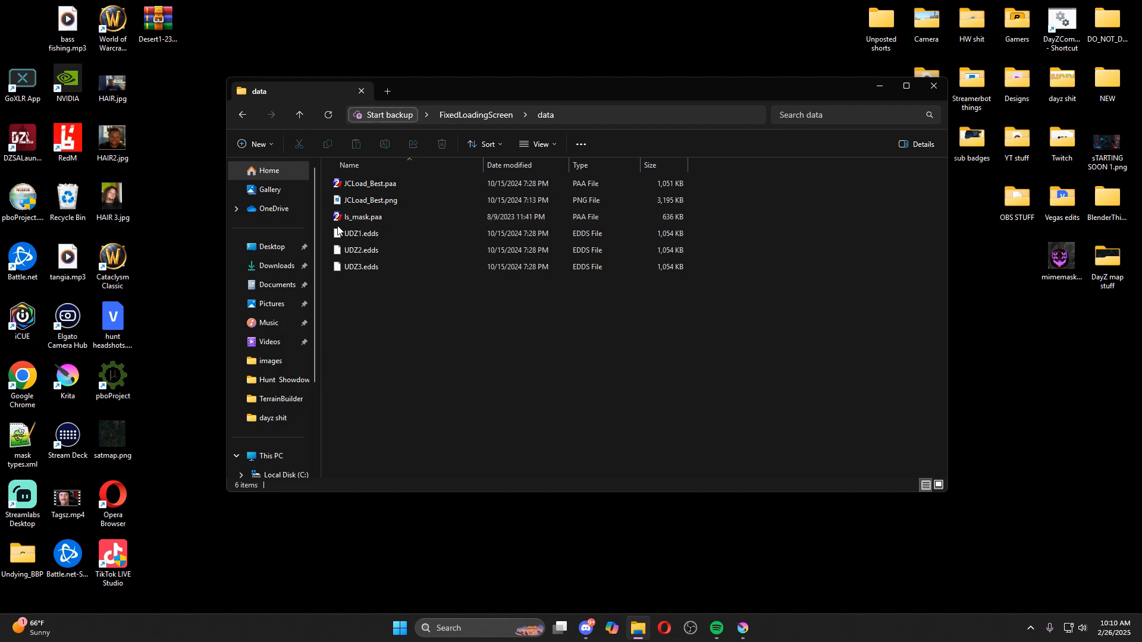
left_click(244, 113)
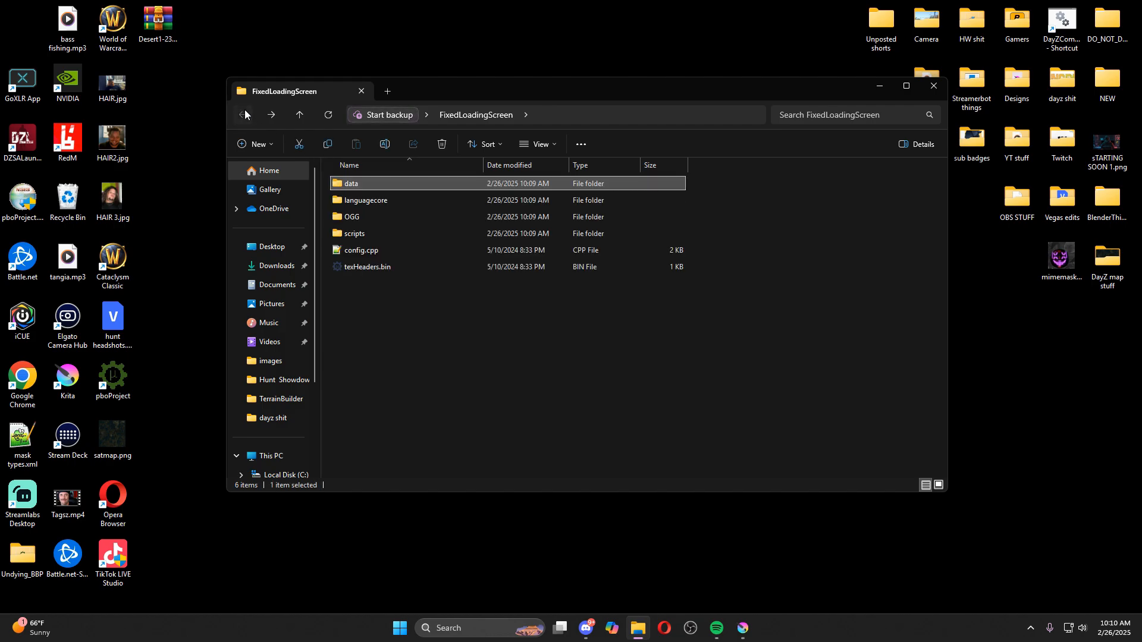
double_click(380, 184)
double_click(376, 199)
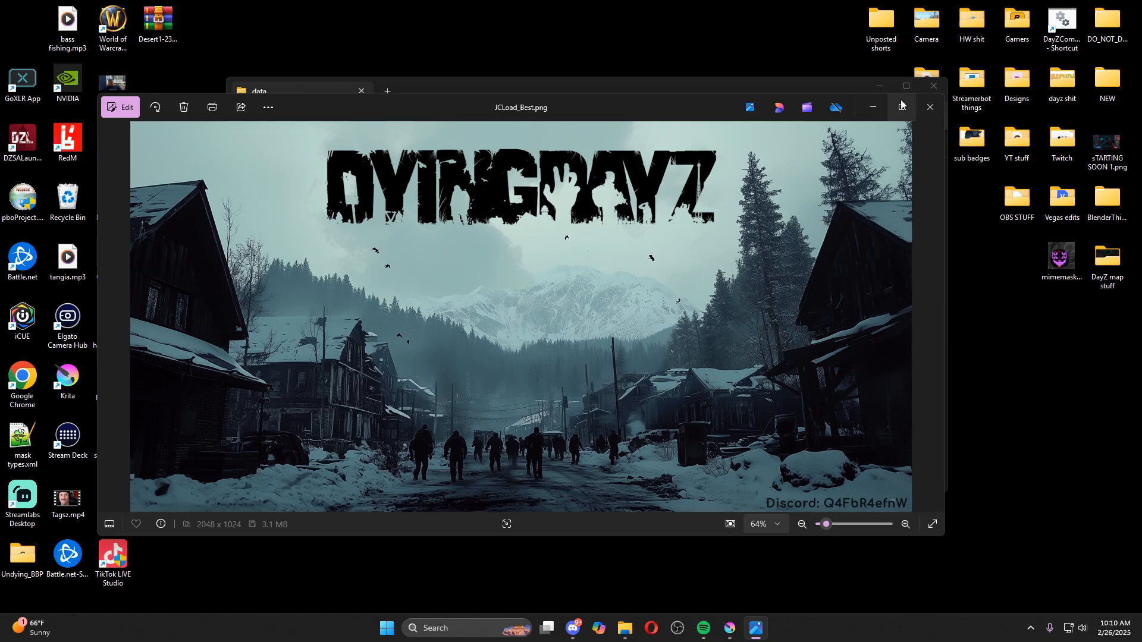
left_click(931, 107)
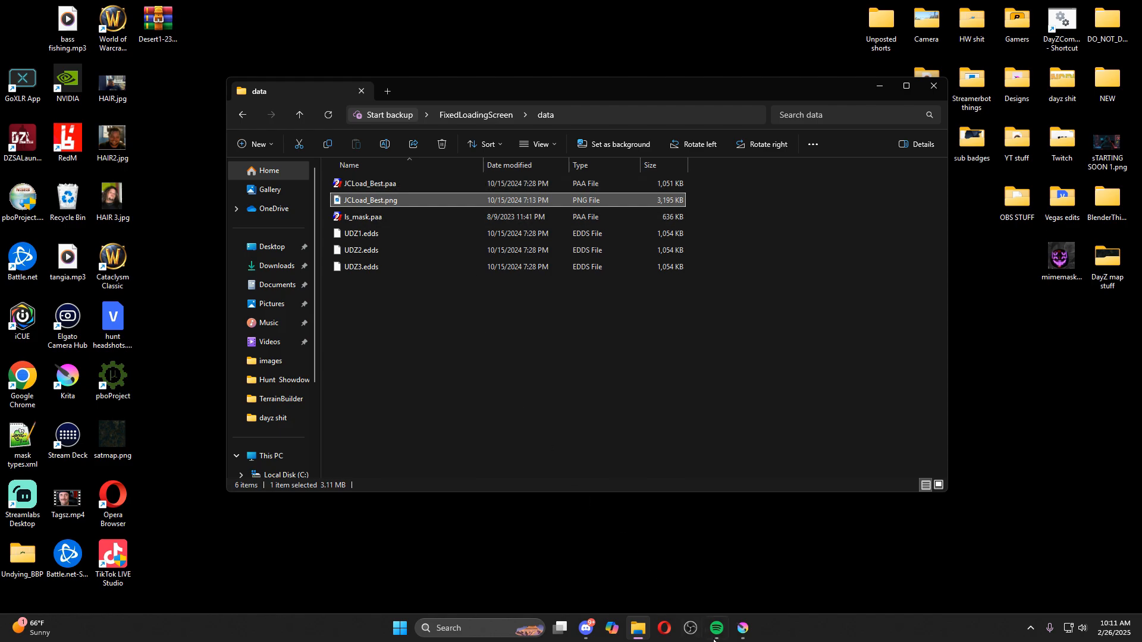
mouse_move(743, 628)
left_click(735, 573)
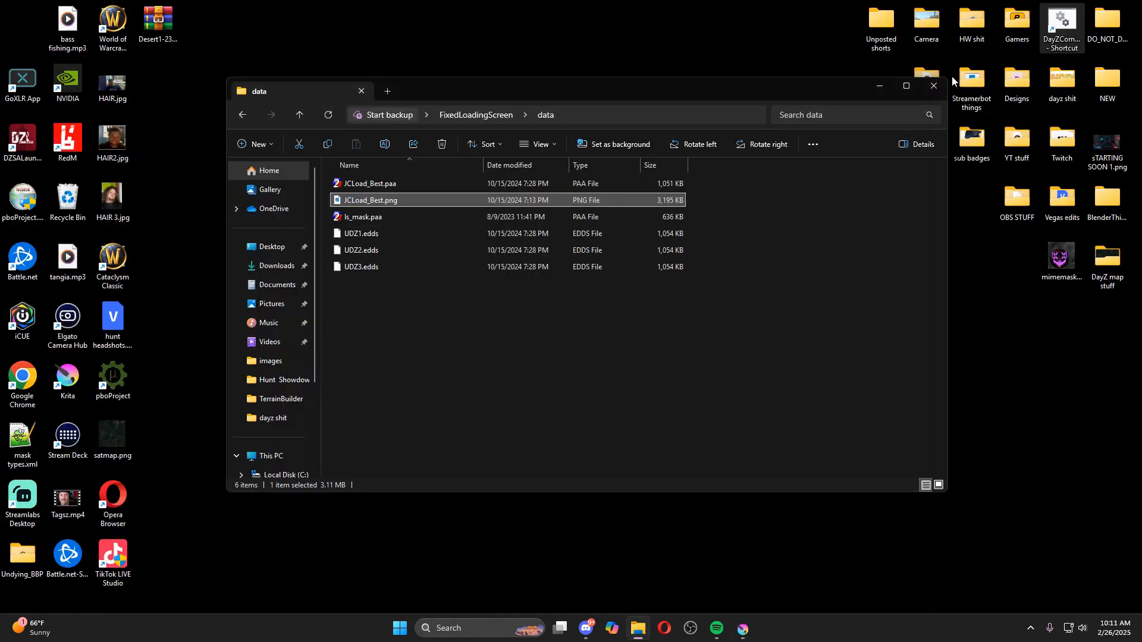
left_click(1072, 6)
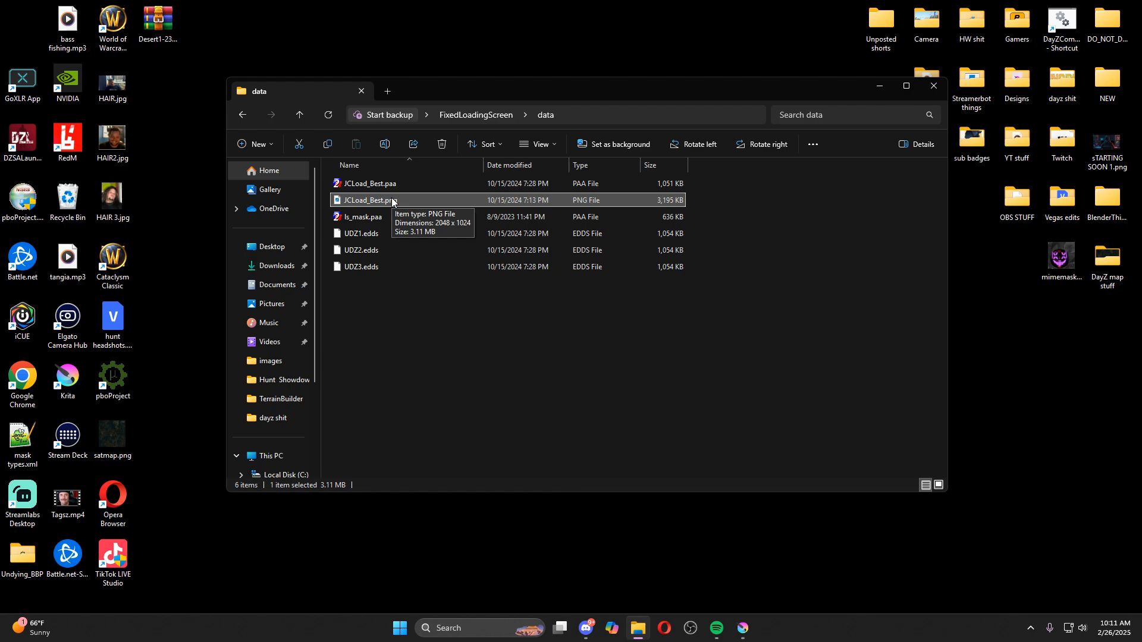
Switch to Krita and flood-fill the blank canvas on Paint Layer 1 with the light green swatch
key("alt+Tab")
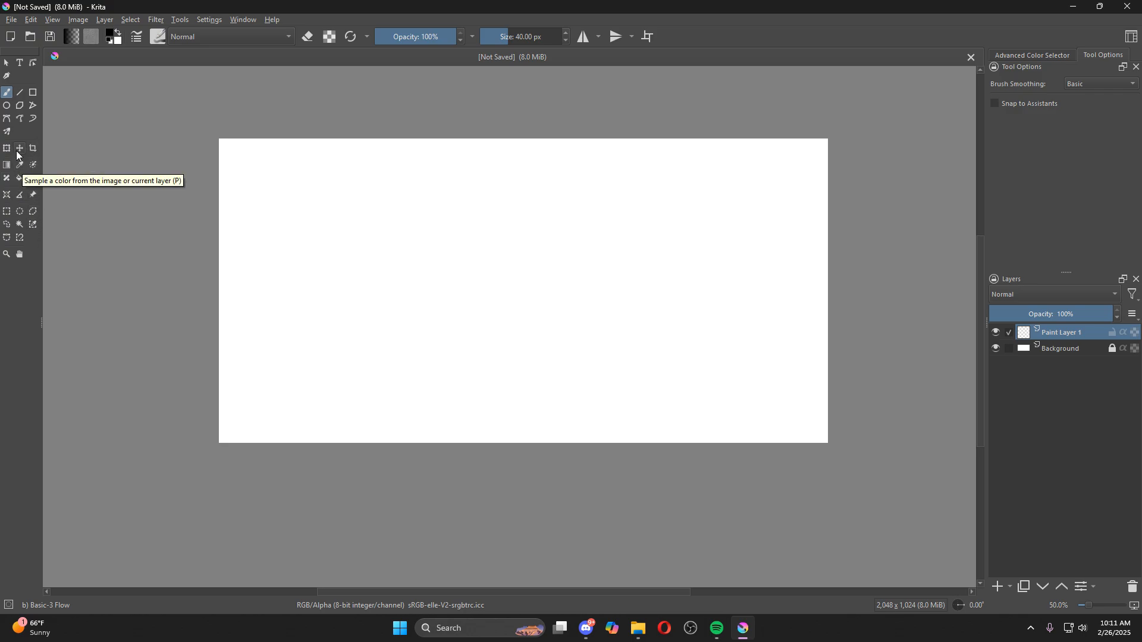
left_click(111, 35)
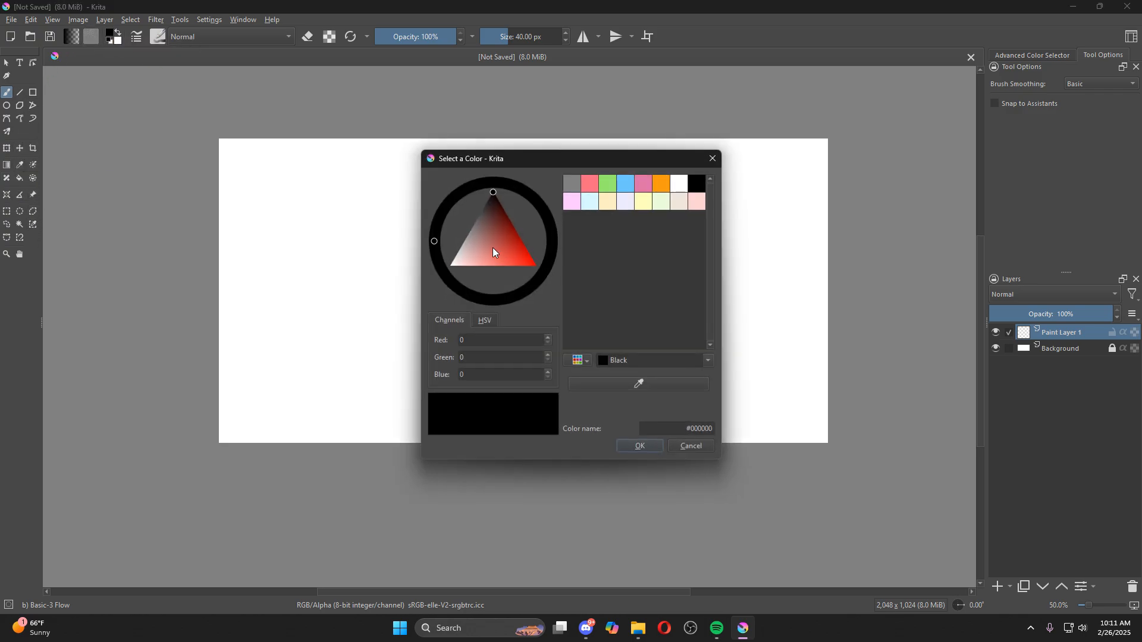
left_click(609, 184)
left_click(639, 448)
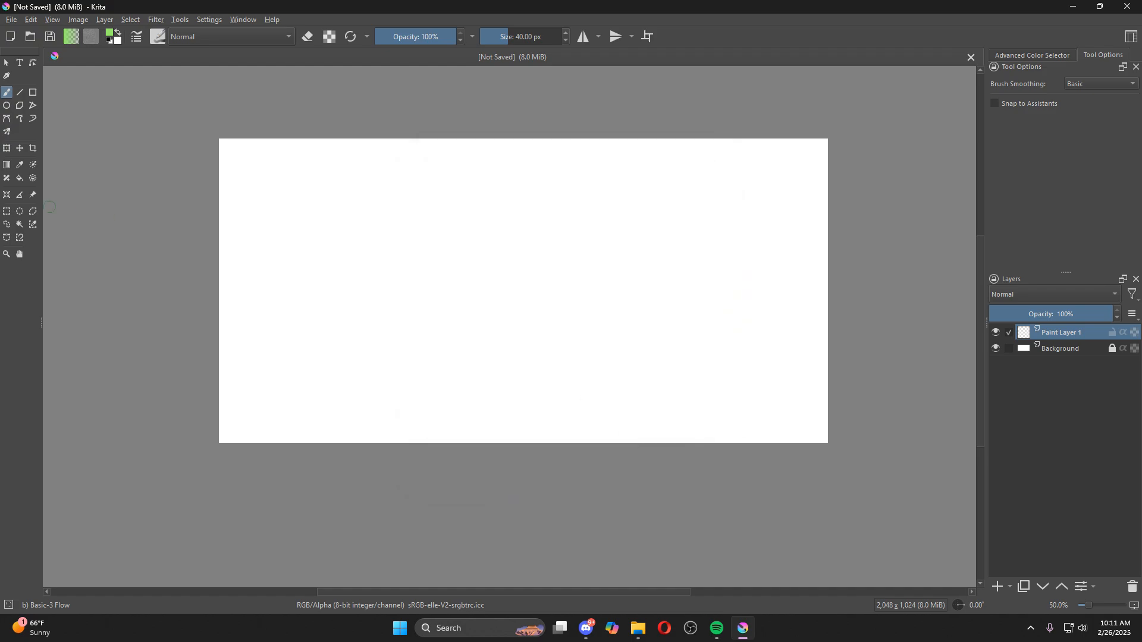
left_click(20, 178)
left_click(440, 299)
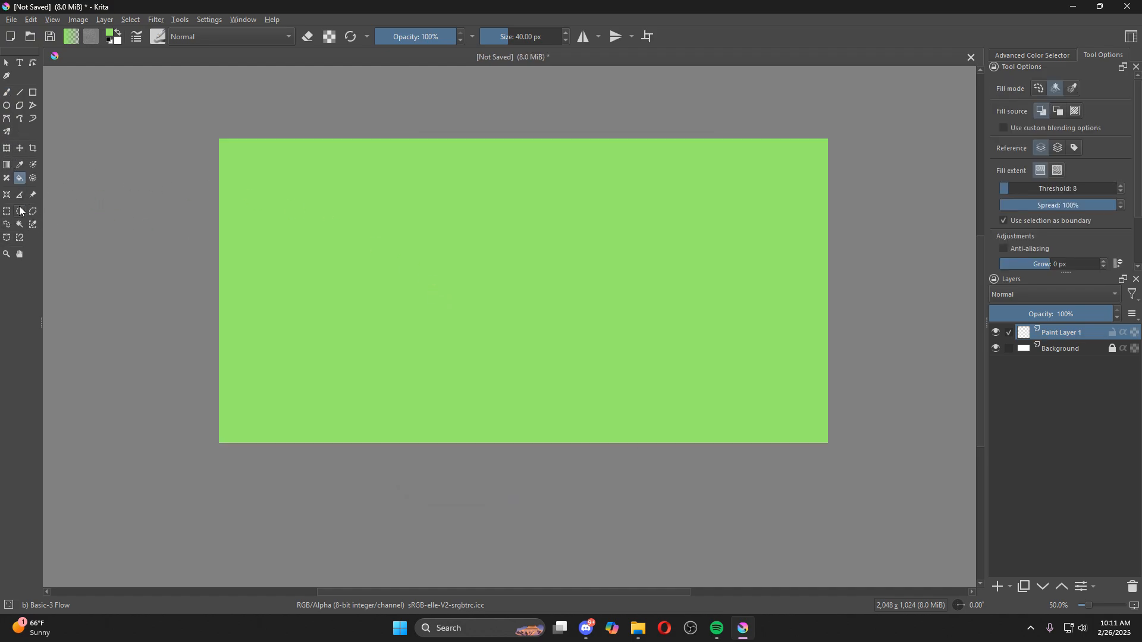
Add a text object on the upper part of the canvas reading "THIS IS MY TEST LOADING SCREEN"
left_click(19, 62)
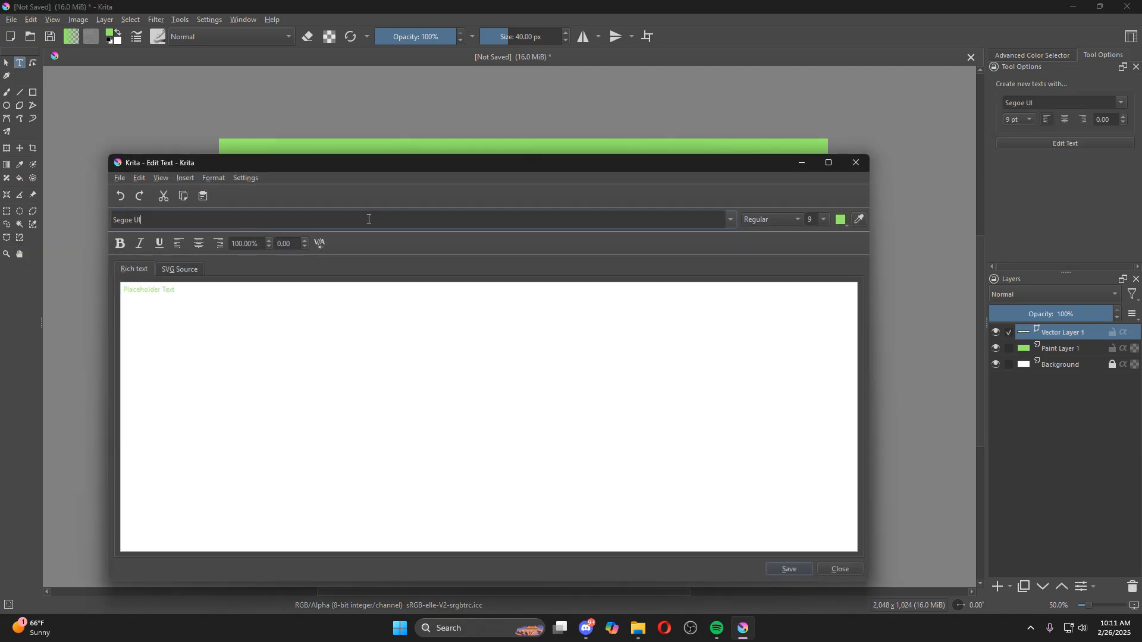
key("ctrl+a")
type("T")
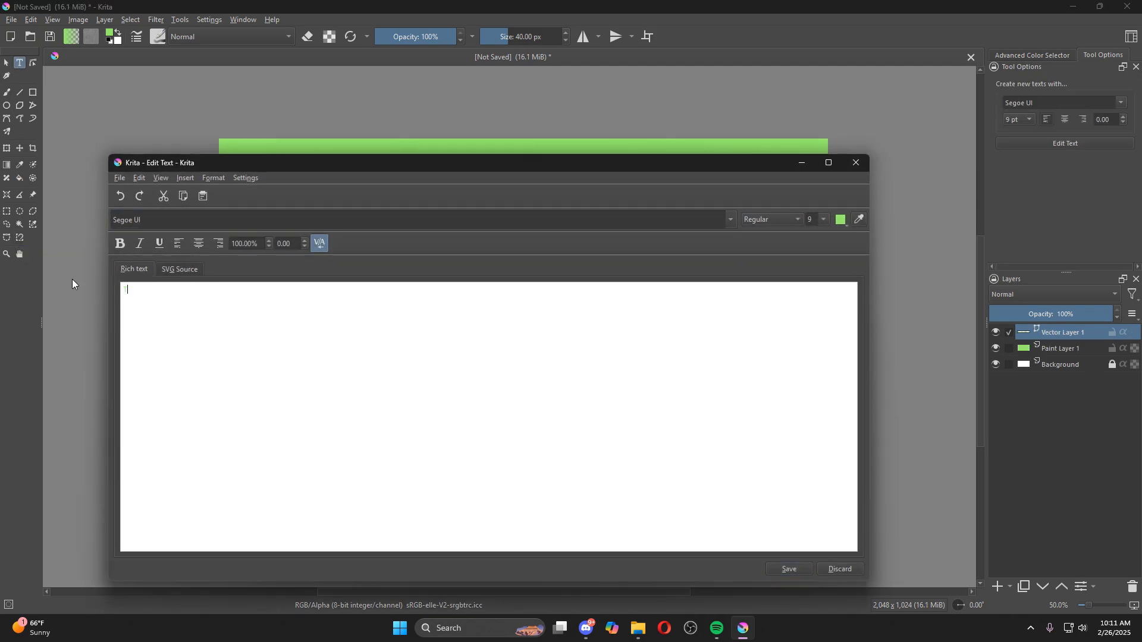
type("HIS IS MY TEST LOADING SCREEN")
Colour the whole text black, save the text edit and close the editor
left_click_drag(247, 292, 86, 288)
left_click(840, 220)
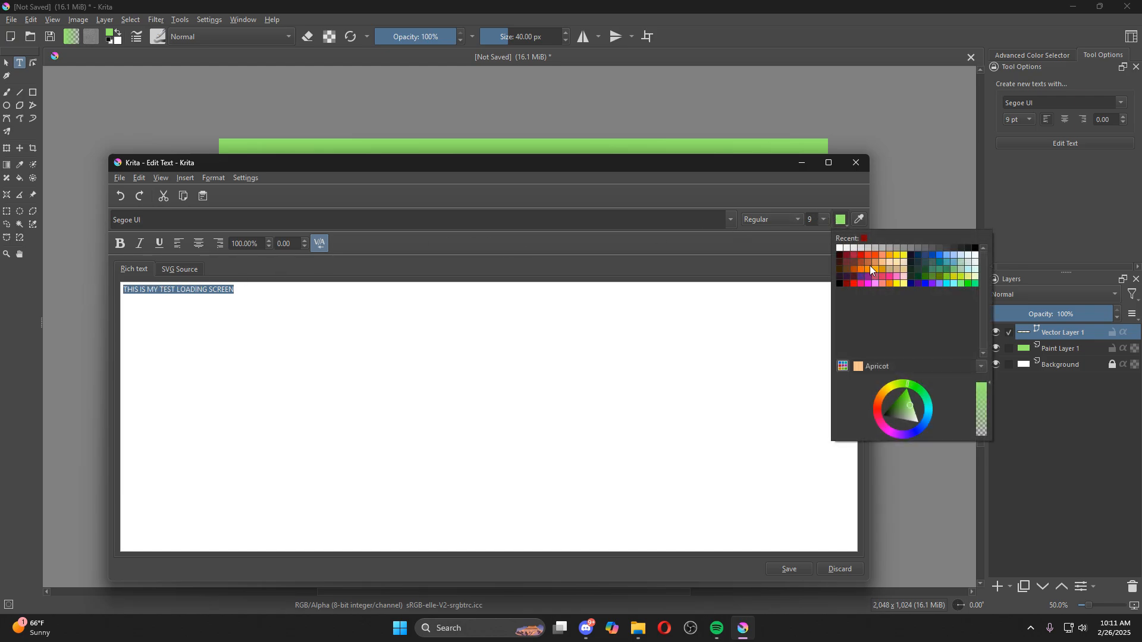
left_click(841, 283)
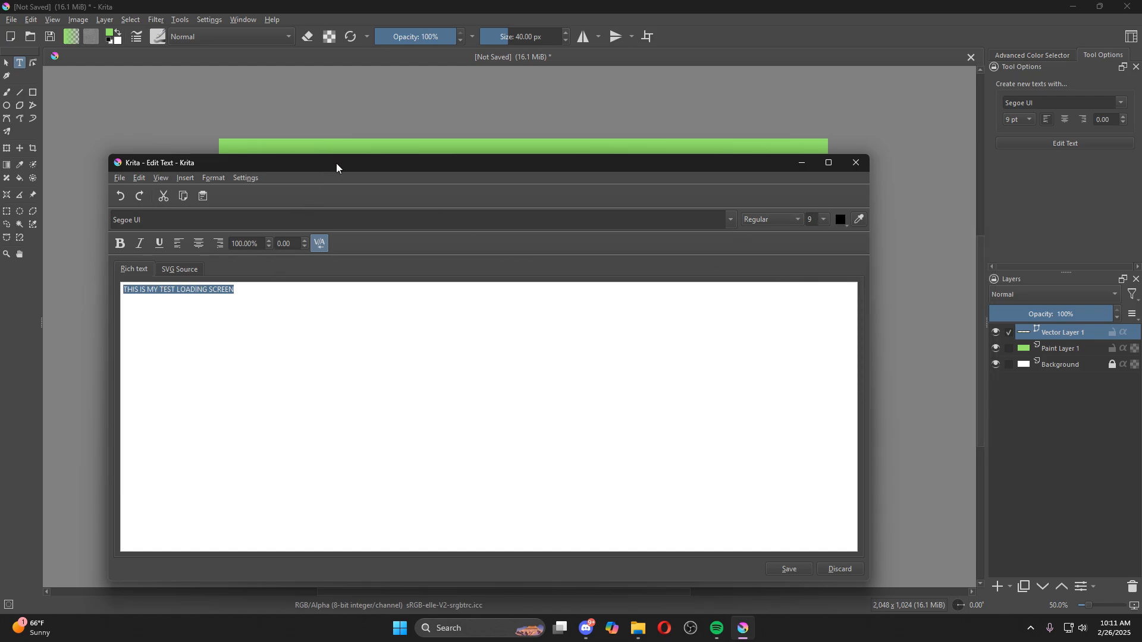
left_click(791, 569)
left_click(841, 569)
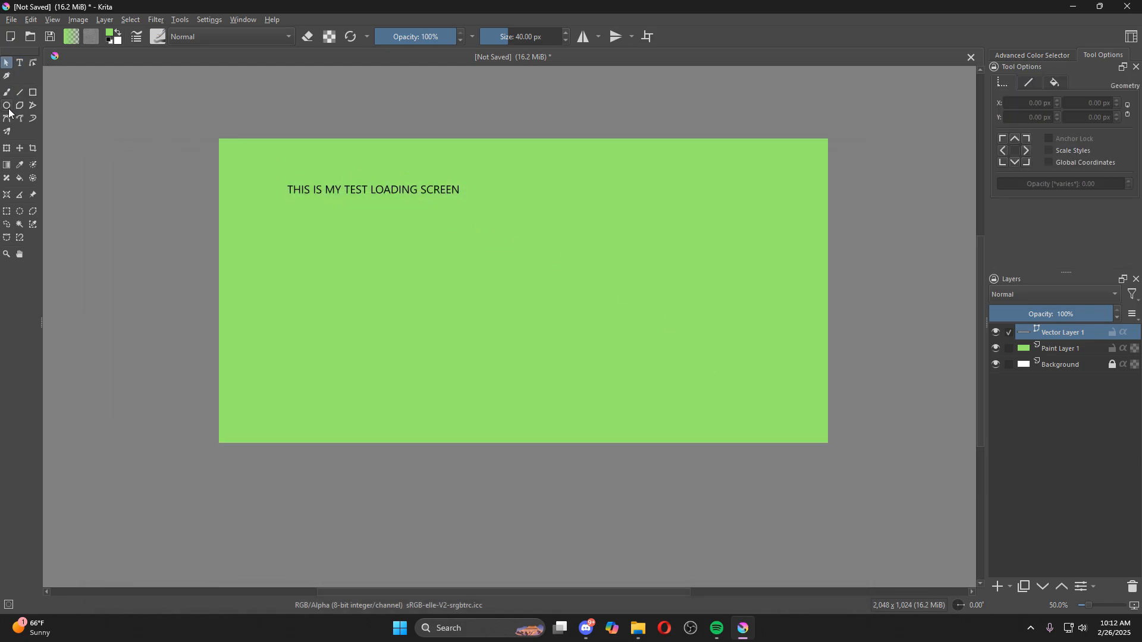
Stretch the text with the Transform tool across most of the canvas and move it down to roughly the centre
left_click(6, 148)
left_click_drag(463, 197, 784, 322)
left_click(9, 65)
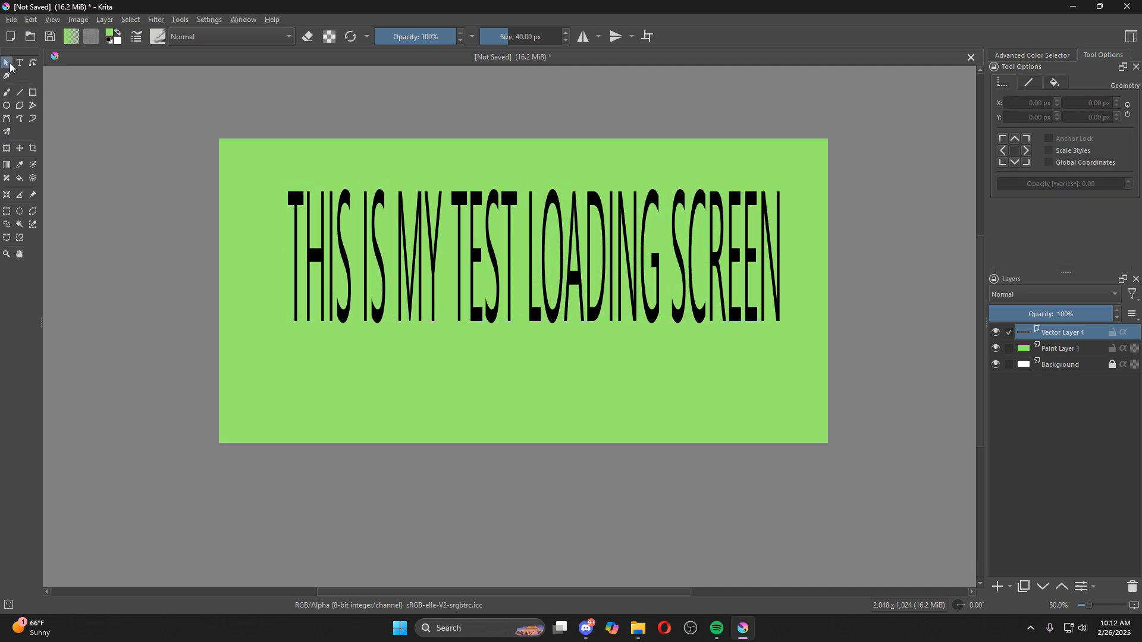
left_click(6, 148)
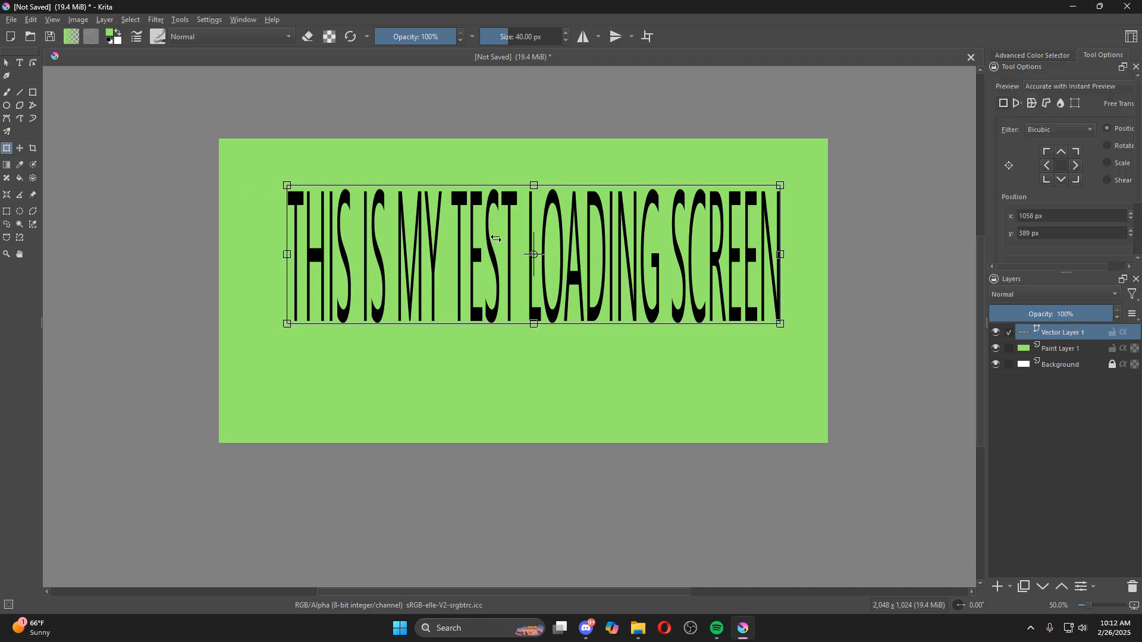
left_click(20, 150)
left_click_drag(476, 267, 469, 282)
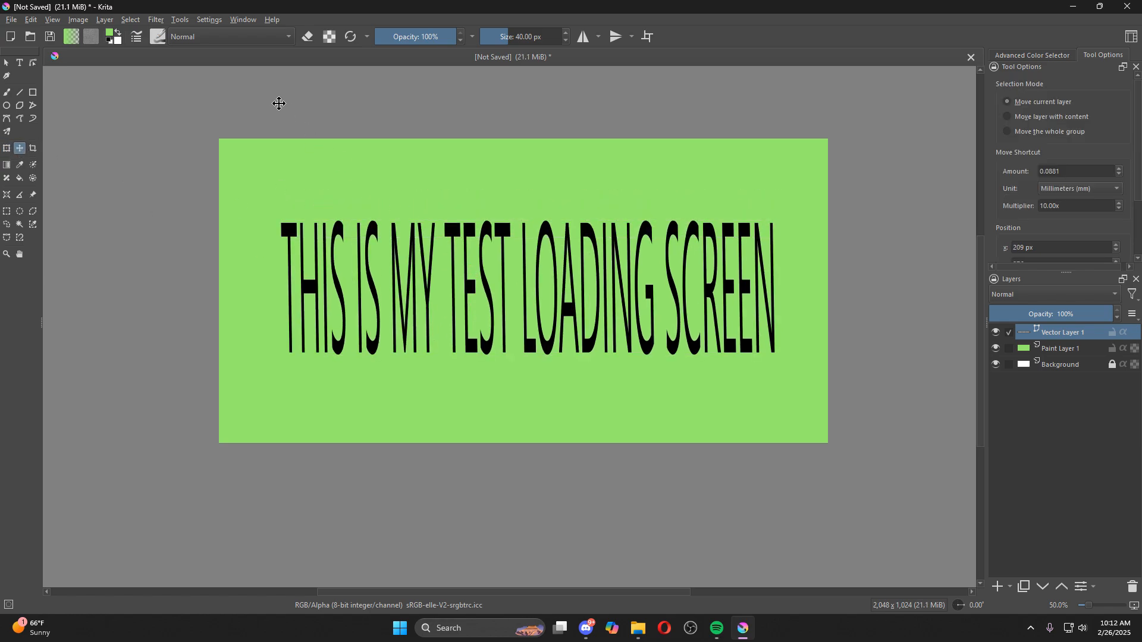
Start exporting the image with the file name CHANGE ME and the PNG image format
left_click(11, 19)
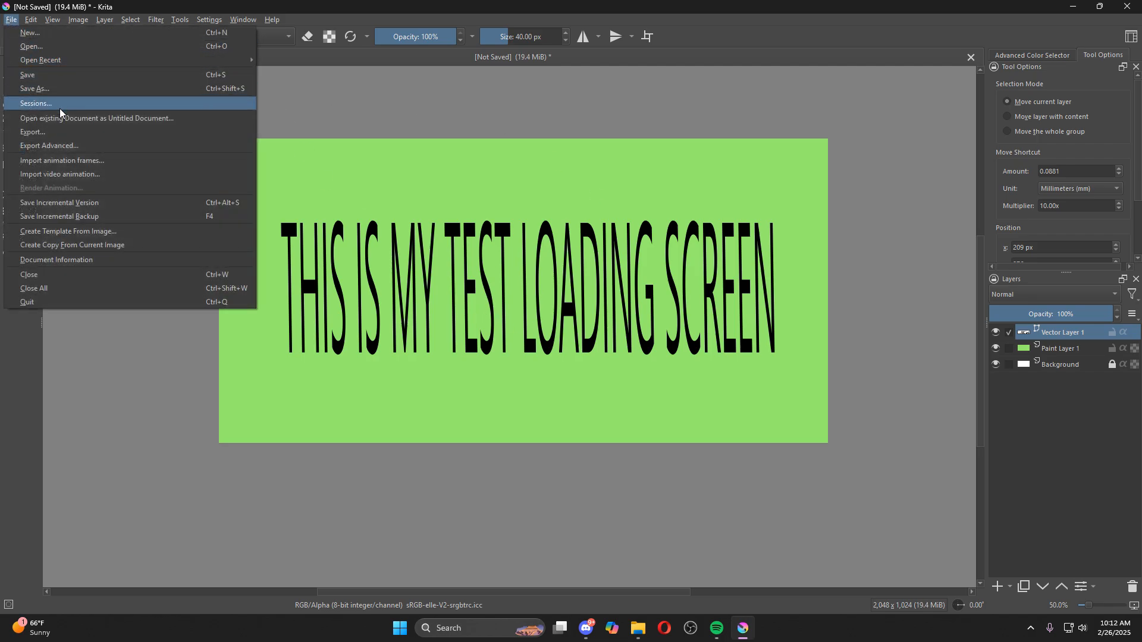
left_click(62, 132)
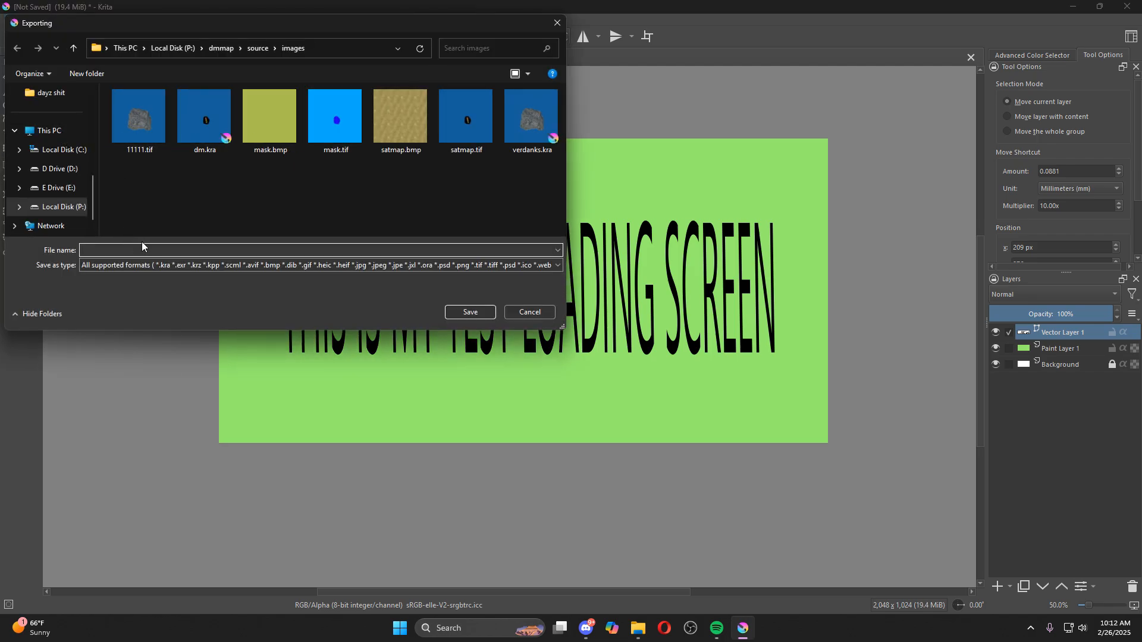
scroll(56, 119, "up", 5)
left_click(50, 172)
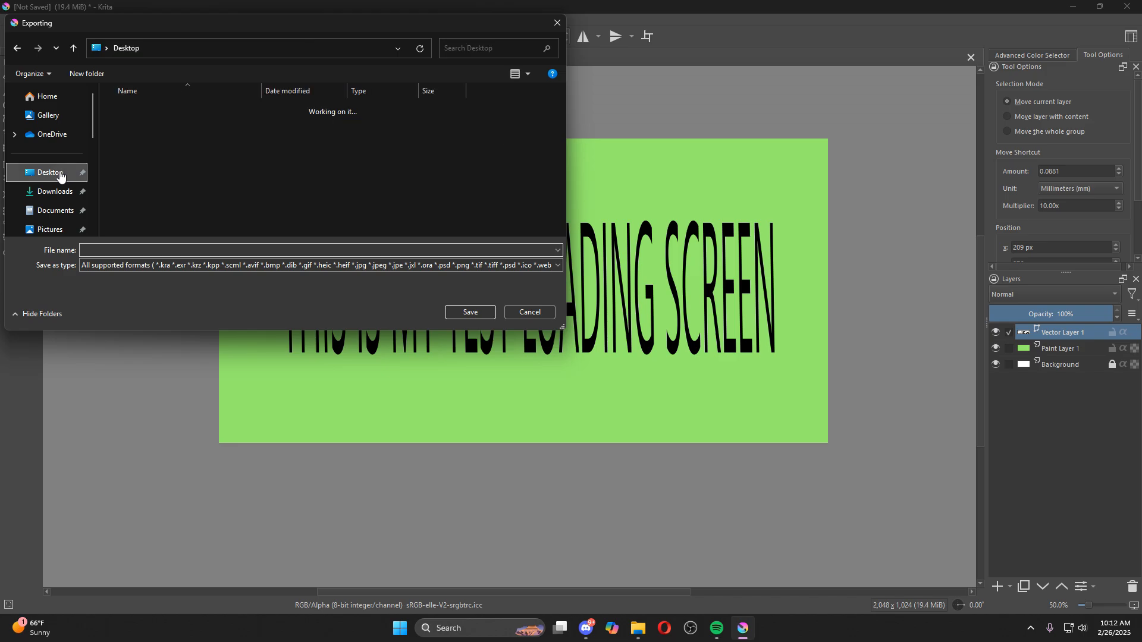
left_click(126, 249)
type("Te")
key("BackSpace")
key("BackSpace")
key("BackSpace")
type("CHAN")
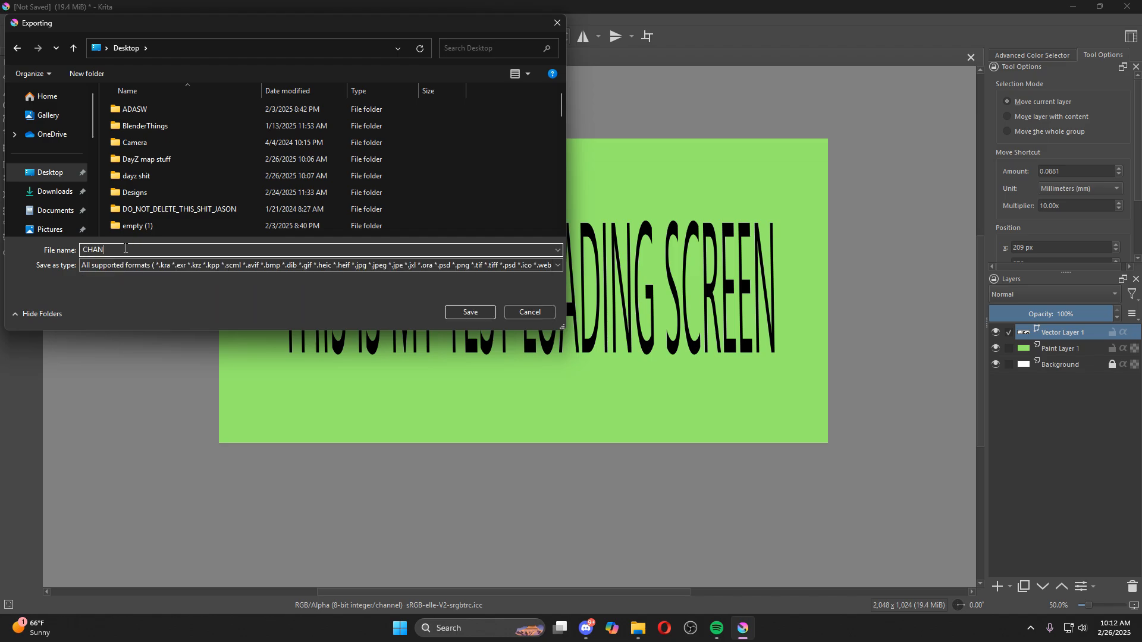
type("GE ME")
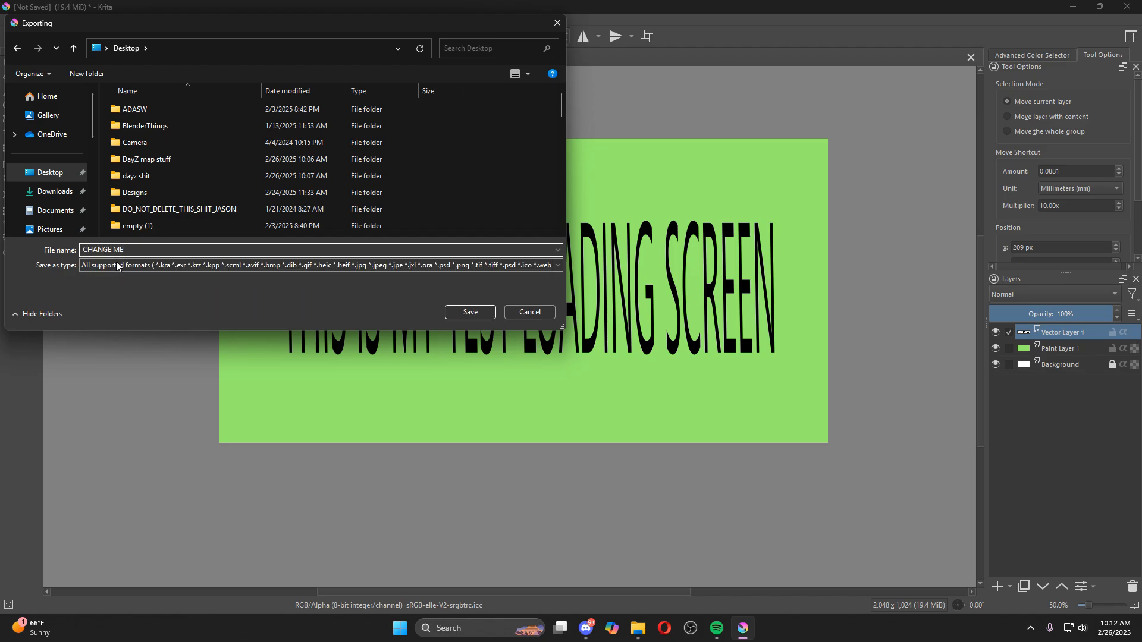
left_click(177, 267)
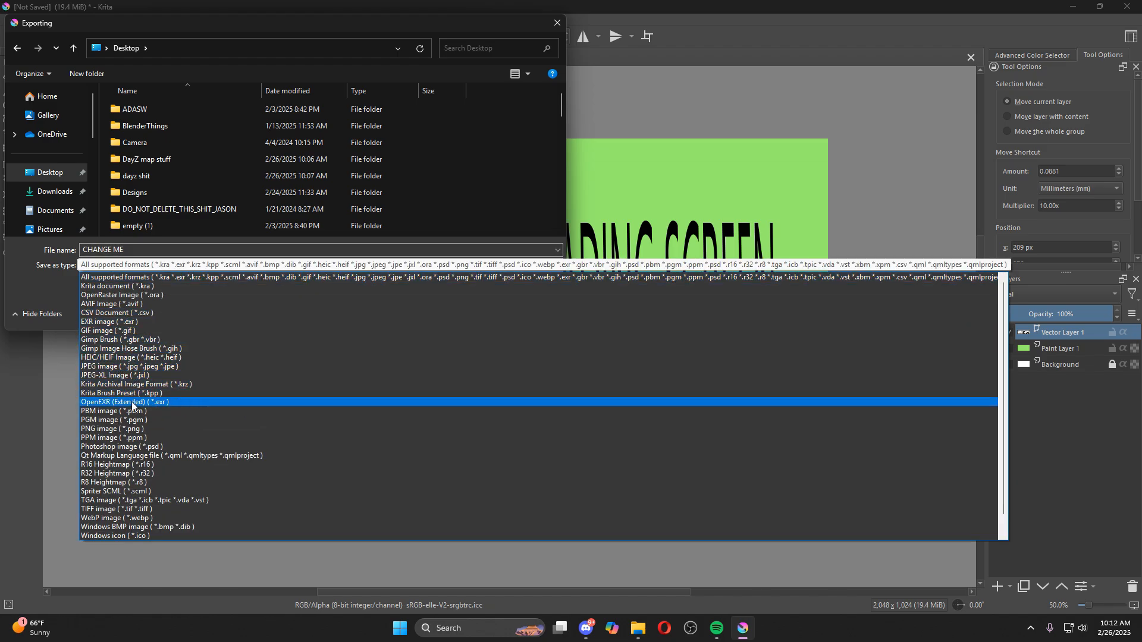
left_click(121, 428)
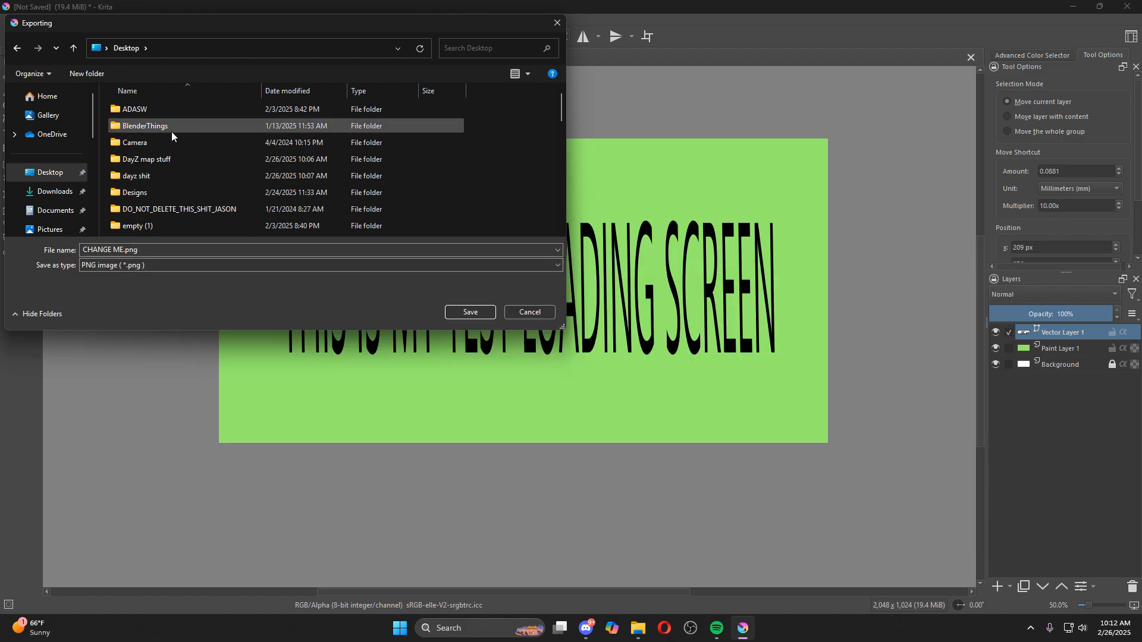
Save the export in the data folder of FixedLoadingScreen, accepting the default PNG options
scroll(172, 132, "down", 2)
double_click(178, 177)
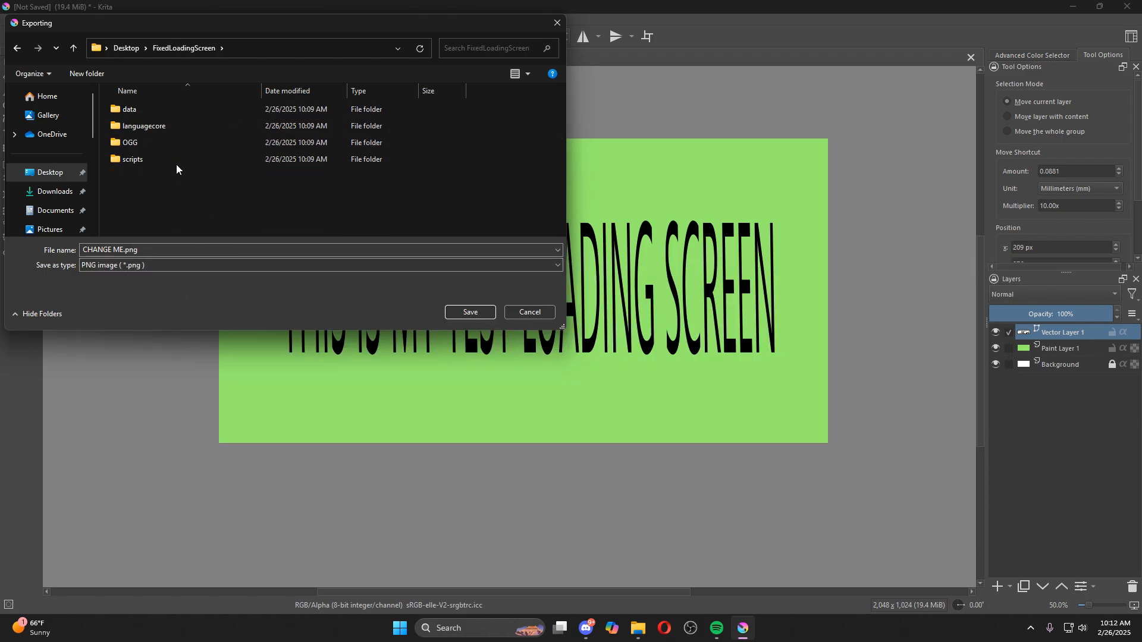
double_click(148, 109)
left_click(458, 312)
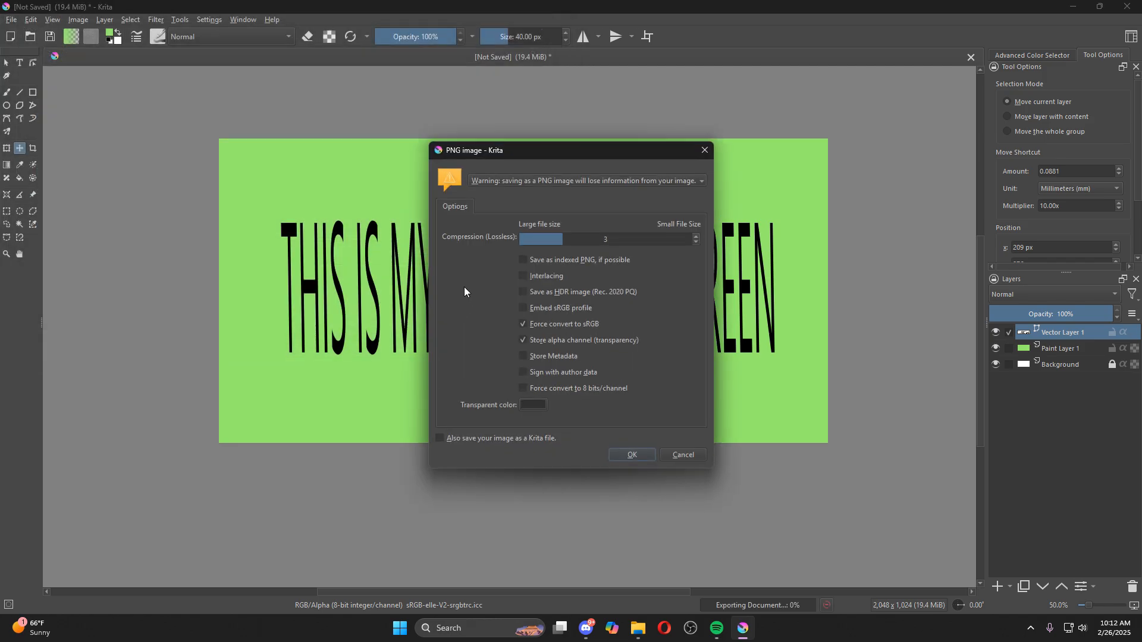
left_click(640, 452)
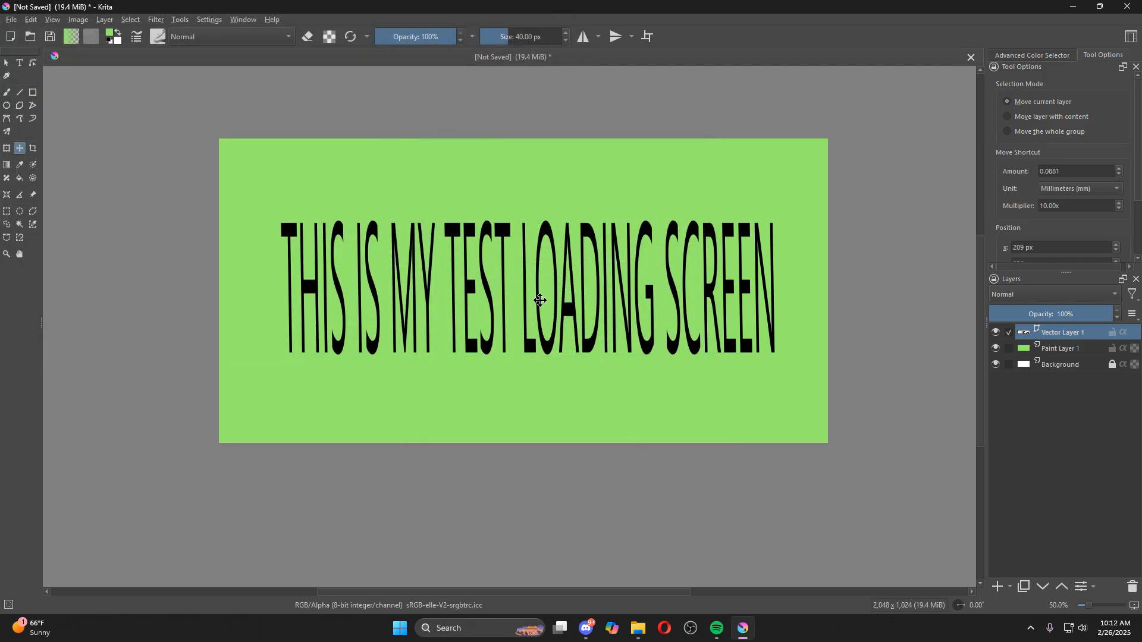
Return to the data folder and delete the old JCLoad_Best.paa and JCLoad_Best.png files
left_click(1071, 9)
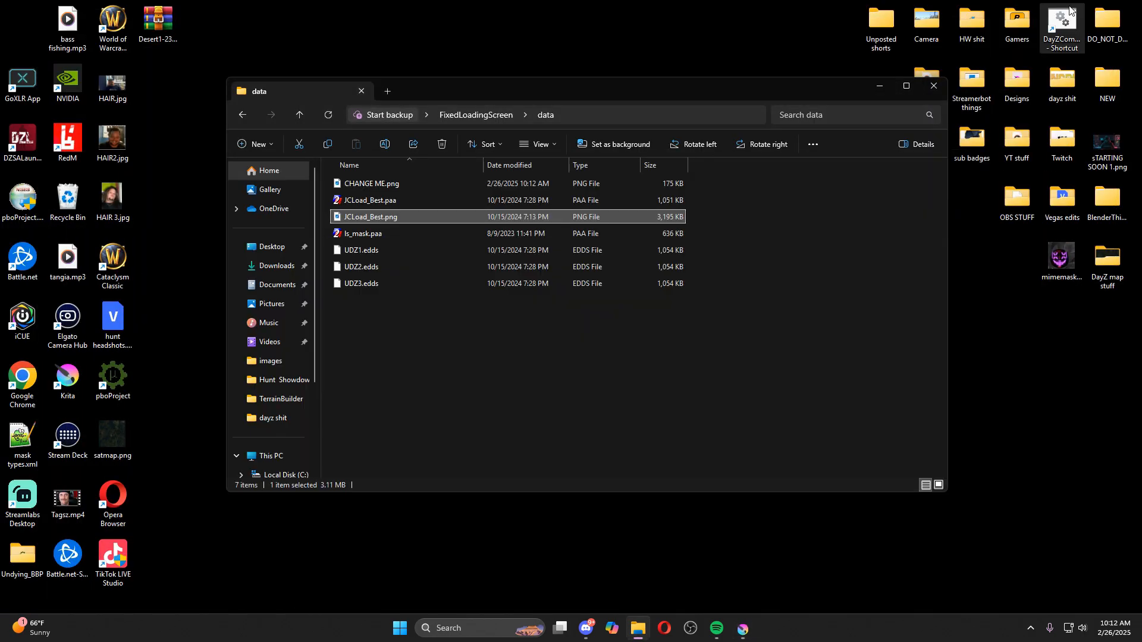
left_click(391, 200)
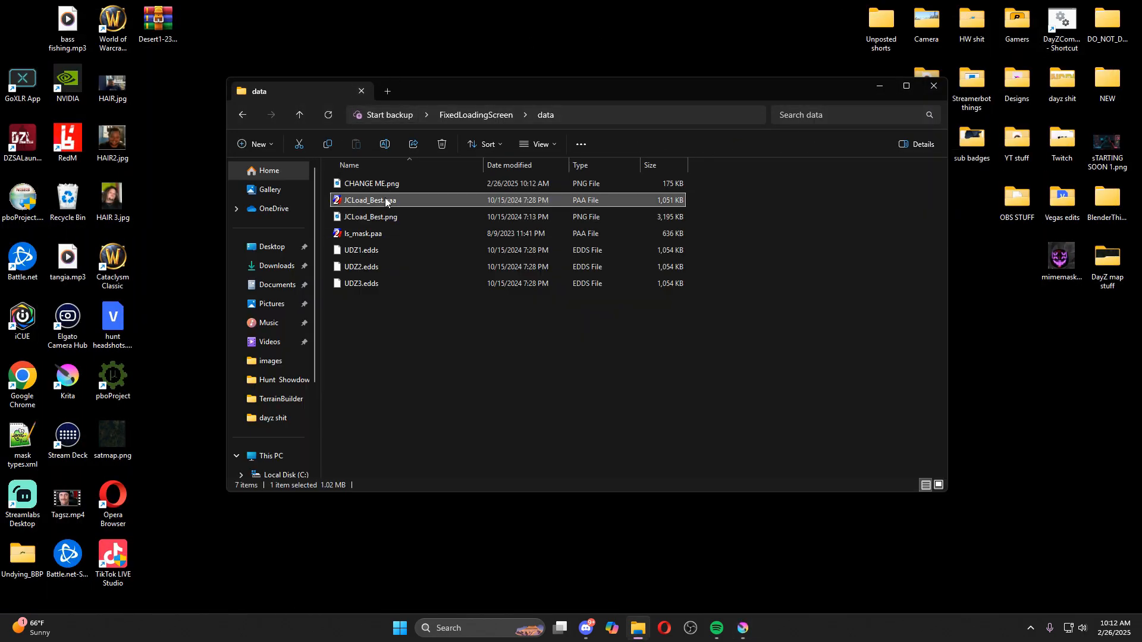
left_click(384, 215, "ctrl")
key("Delete")
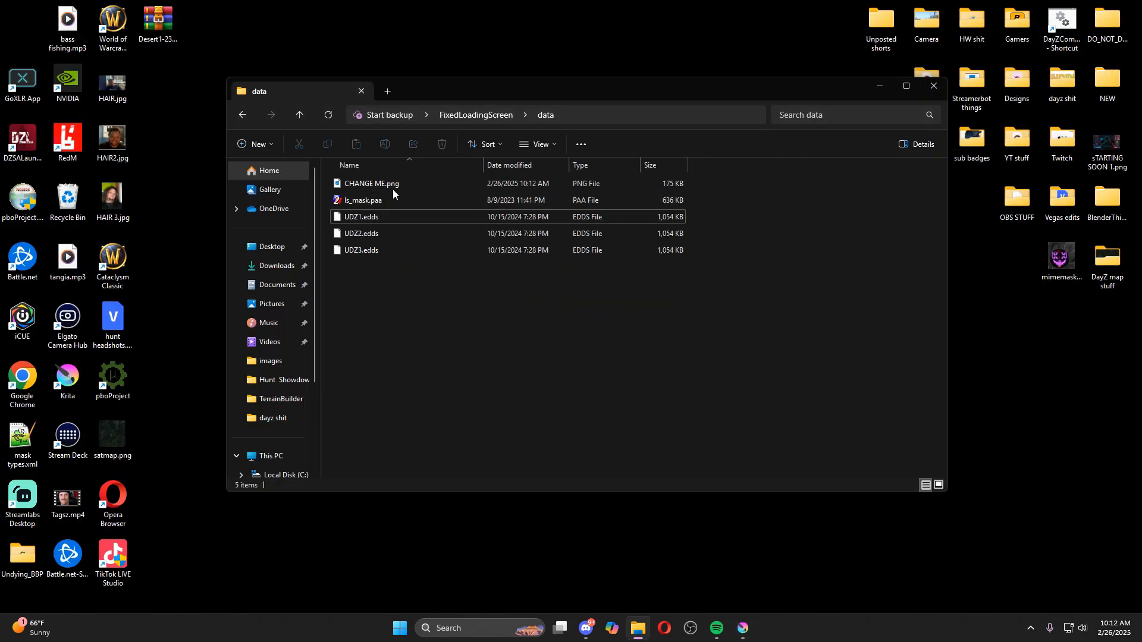
Open the exported CHANGE ME.png to check the image, then close the viewer
left_click(390, 185)
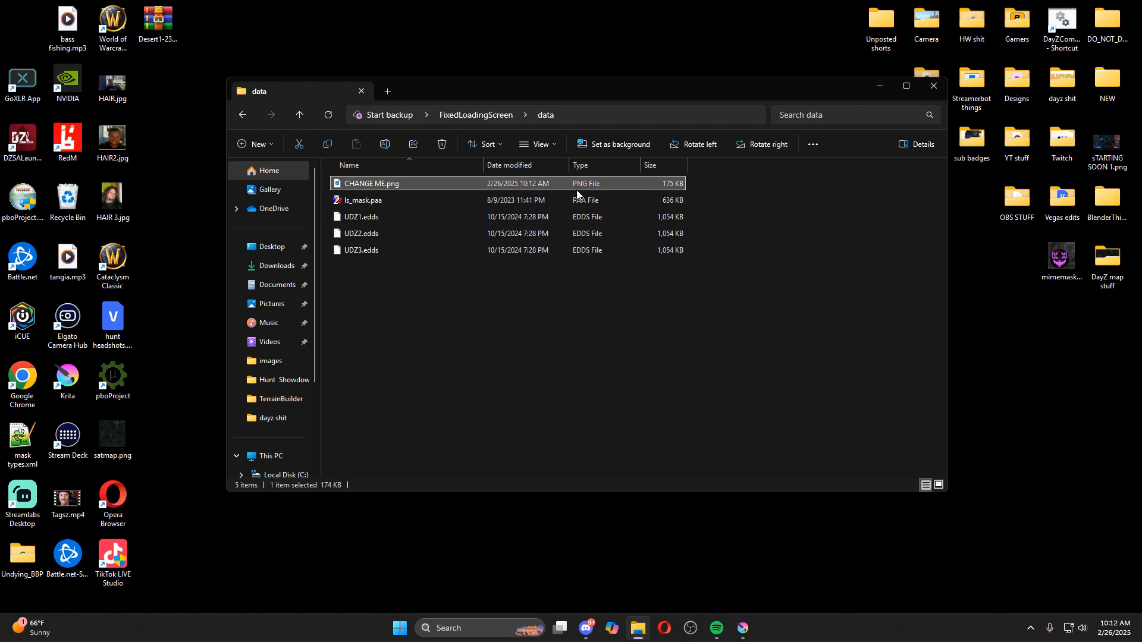
double_click(402, 184)
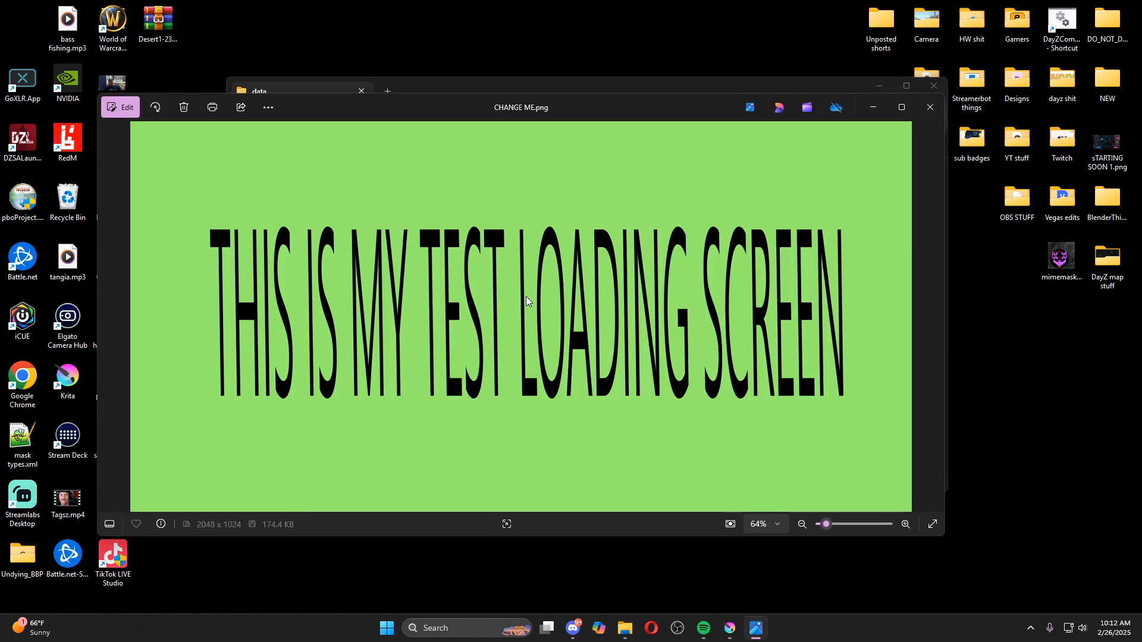
left_click(931, 107)
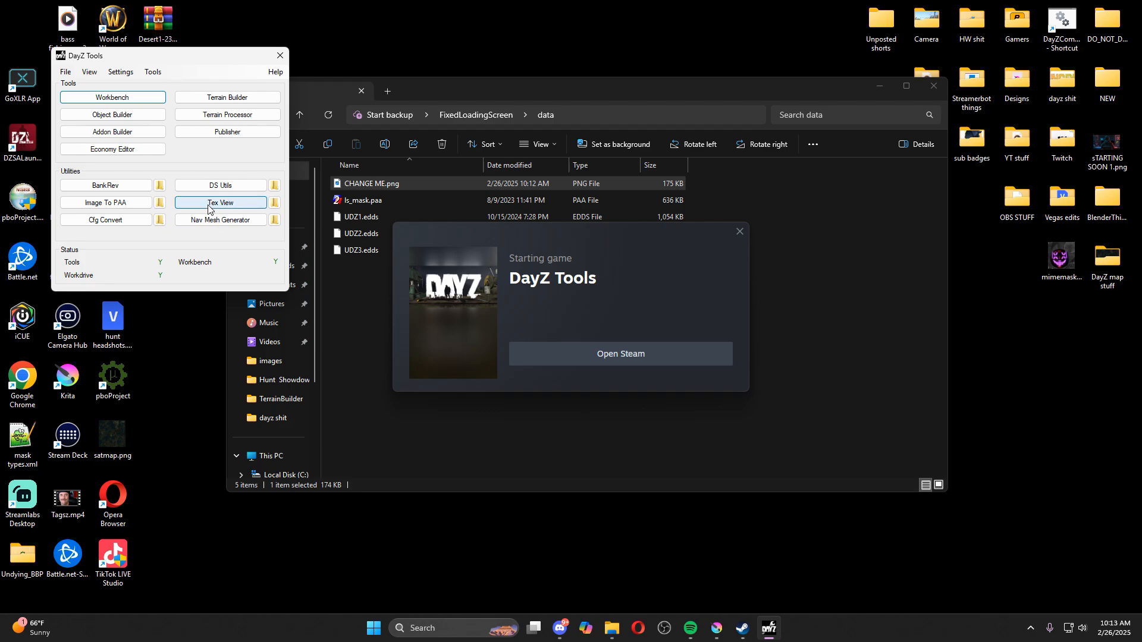
Launch the Tex View utility, move its window aside, and bring the data folder window back in front
left_click(213, 209)
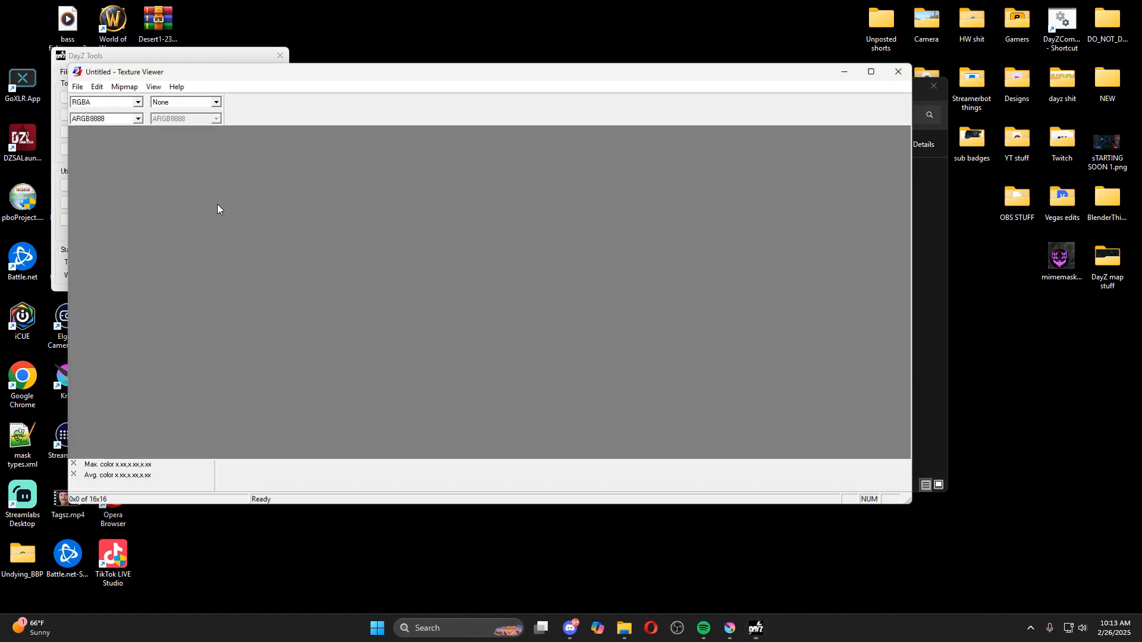
left_click_drag(559, 80, 689, 137)
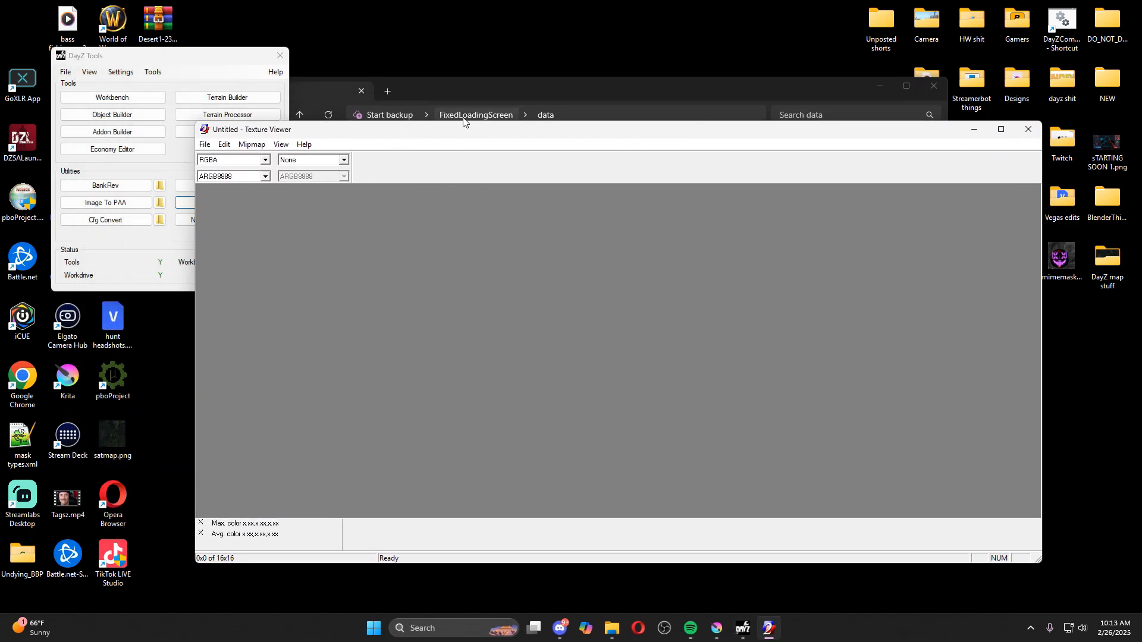
left_click(451, 86)
left_click(336, 223)
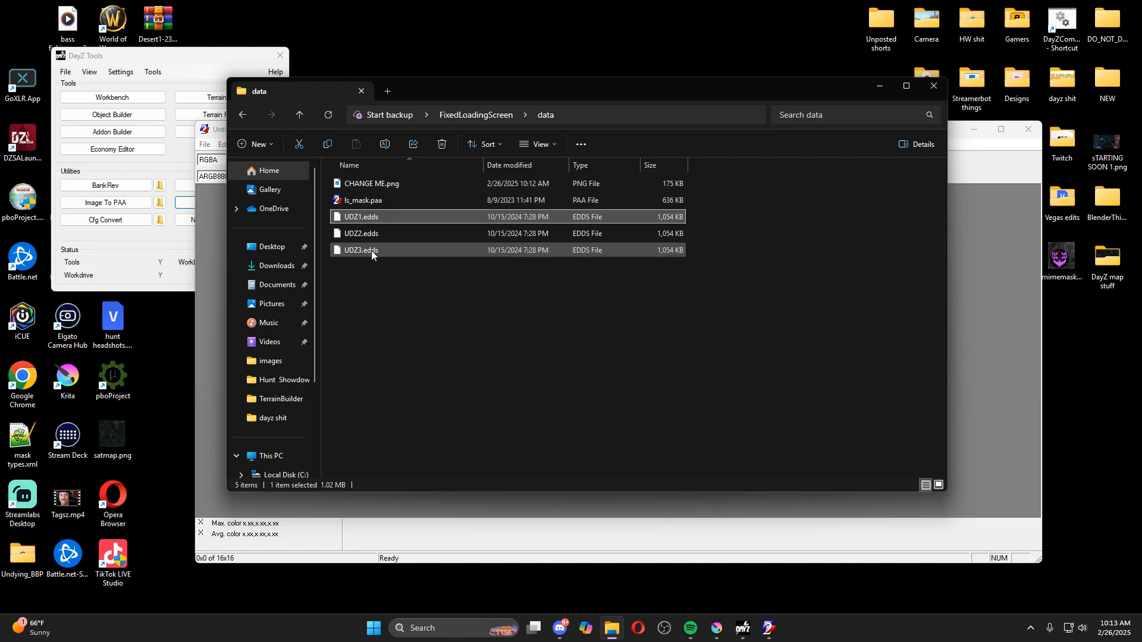
Open loadingscreen.c from the scripts\3_Game folder of FixedLoadingScreen and enlarge the editor to full screen
left_click(242, 116)
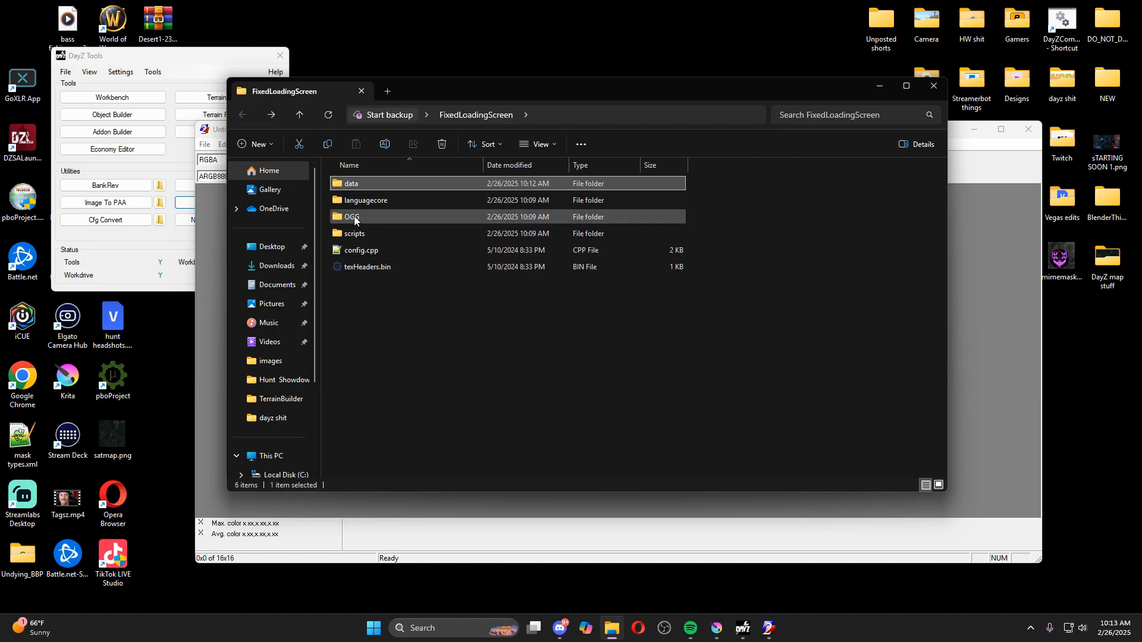
double_click(365, 234)
double_click(380, 183)
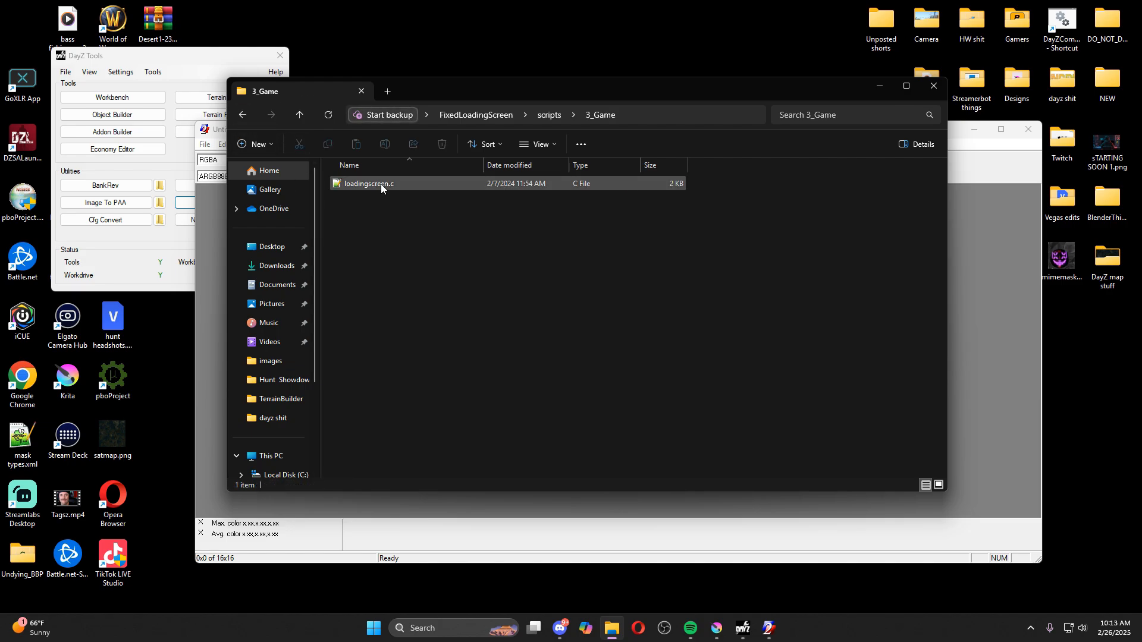
double_click(376, 182)
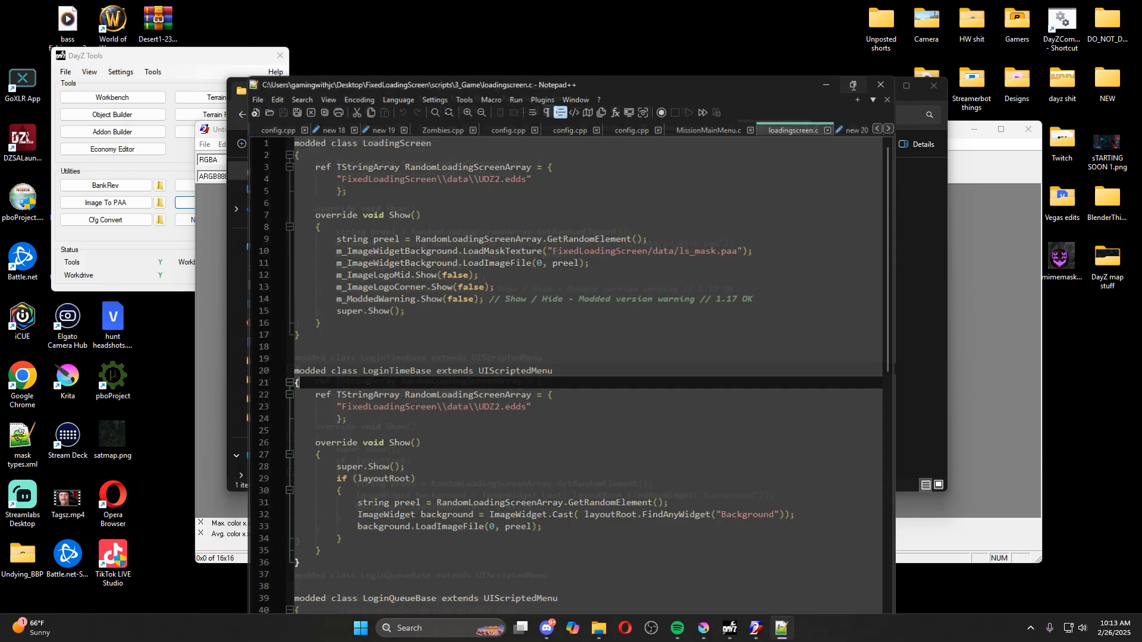
left_click(853, 85)
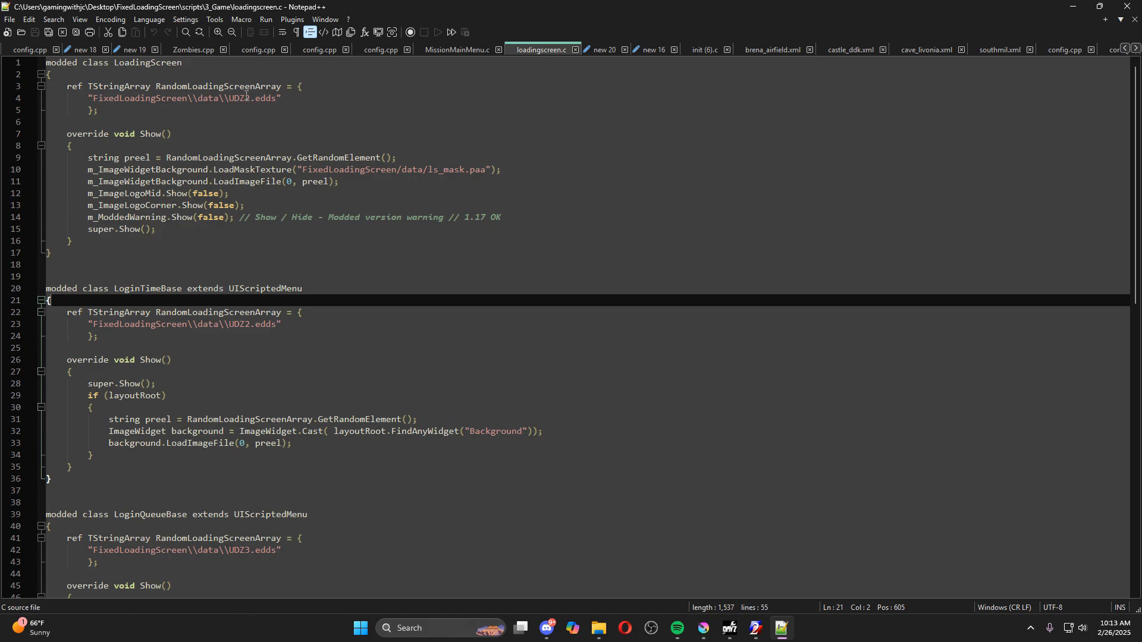
Replace UDZ2 with ChangeME in the LoadingScreen class's image path and copy the new name
left_click_drag(250, 101, 229, 99)
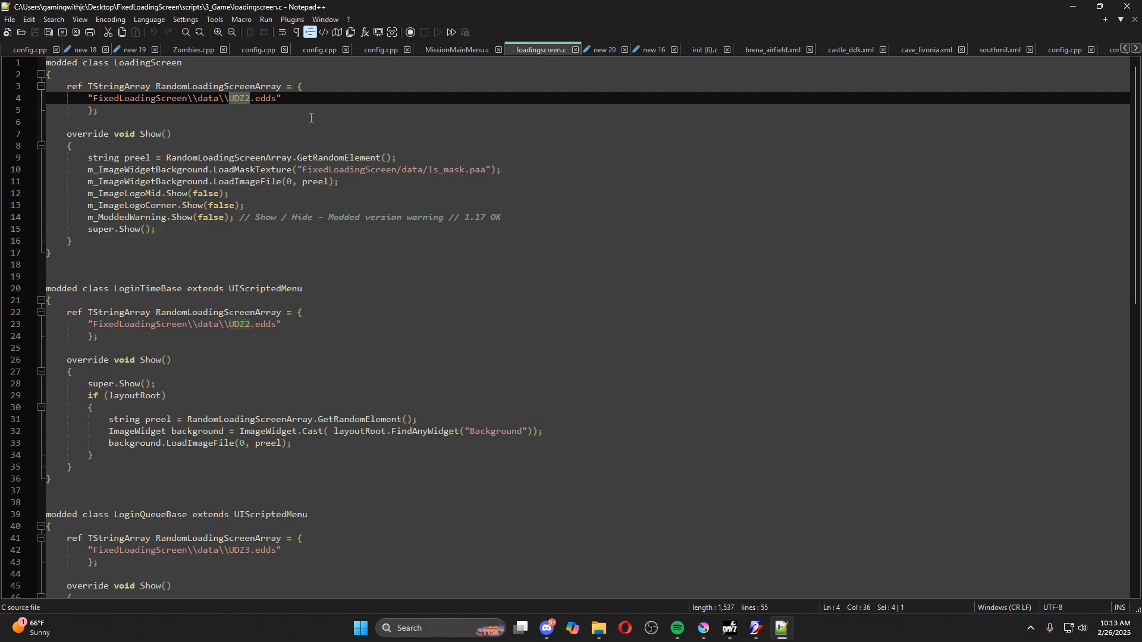
type("ChangeME")
scroll(256, 149, "down", 2)
scroll(281, 240, "up", 2)
double_click(252, 99)
key("ctrl+c")
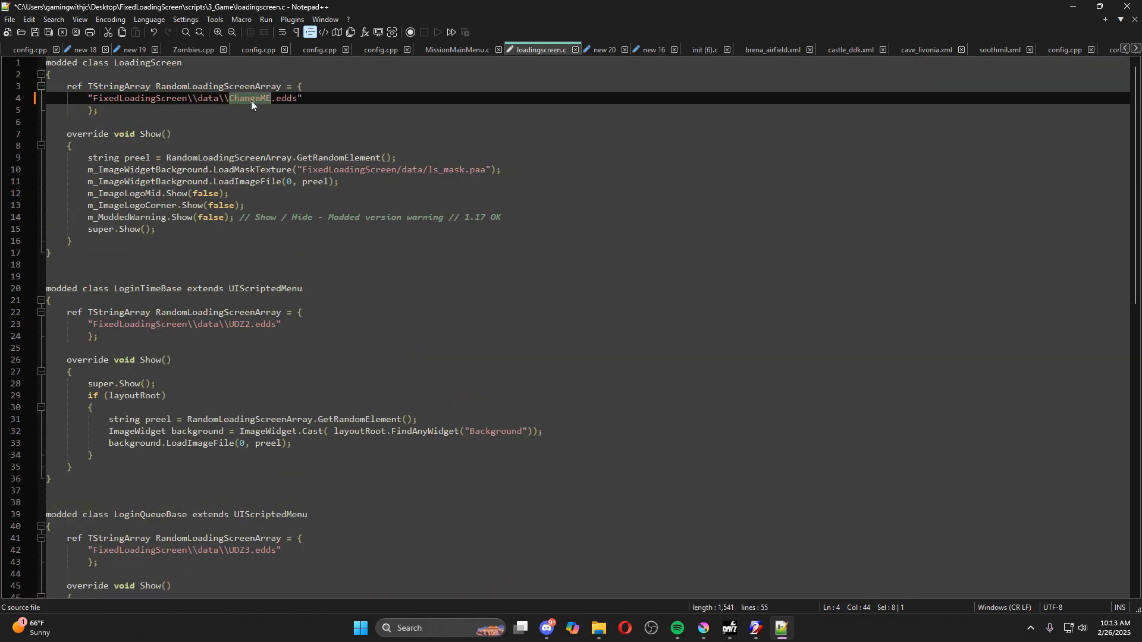
Paste ChangeME over the image names in the LoginTimeBase and LoginQueueBase paths
scroll(281, 208, "down", 1)
double_click(239, 289)
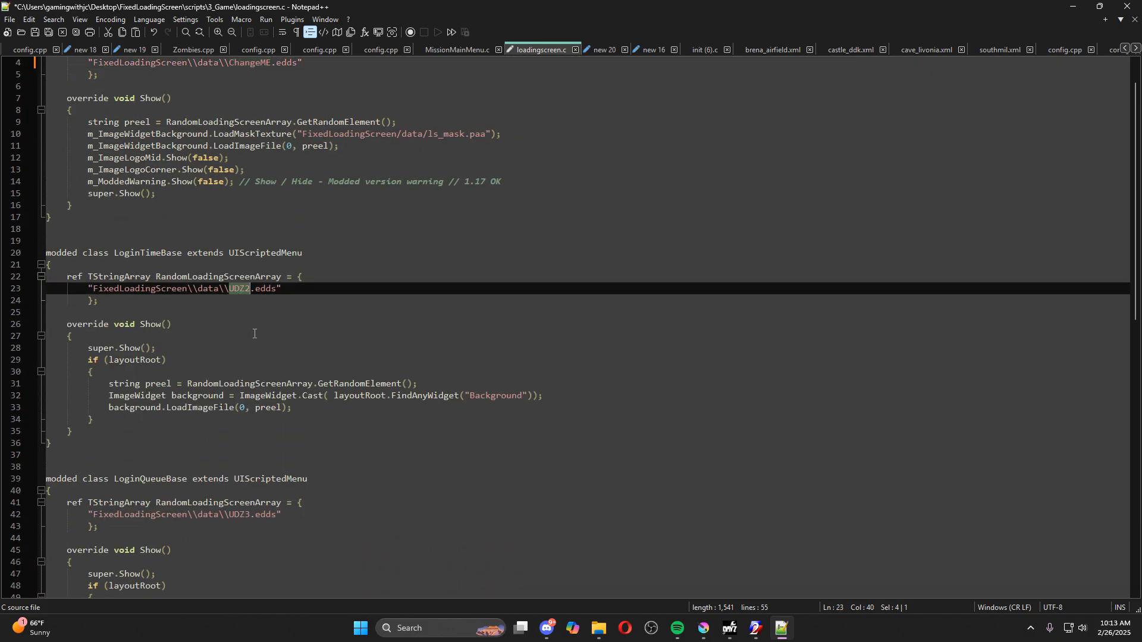
key("ctrl+v")
scroll(267, 348, "down", 3)
double_click(237, 408)
key("ctrl+v")
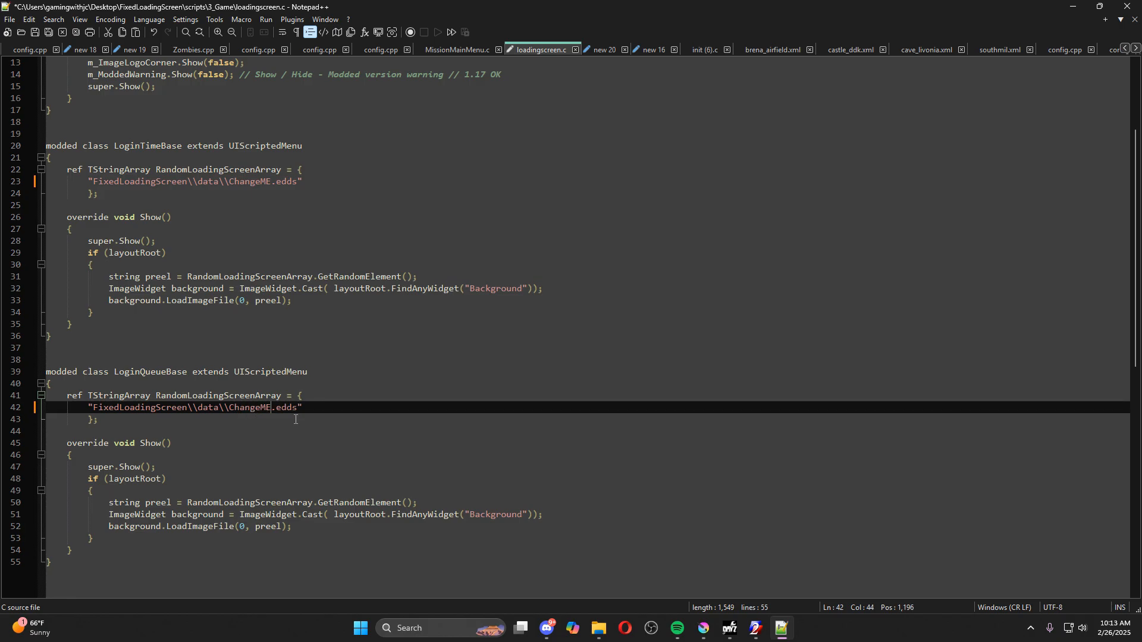
Review the three ChangeME.edds paths, save loadingscreen.c, and close the editor
scroll(345, 374, "up", 4)
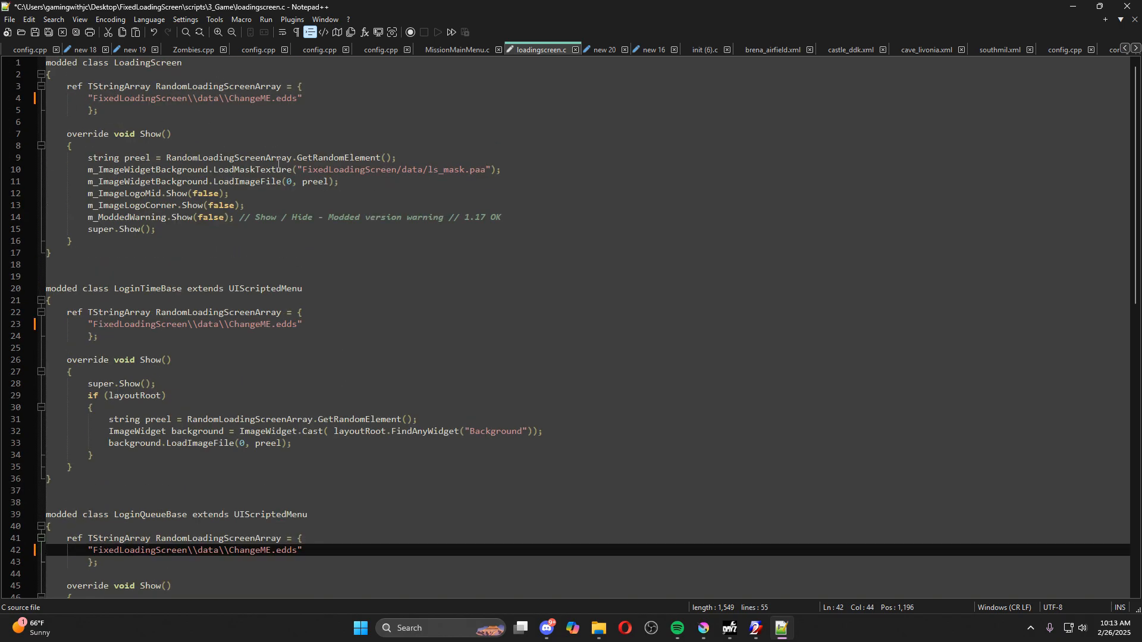
scroll(278, 163, "down", 6)
scroll(289, 259, "up", 6)
scroll(279, 104, "down", 2)
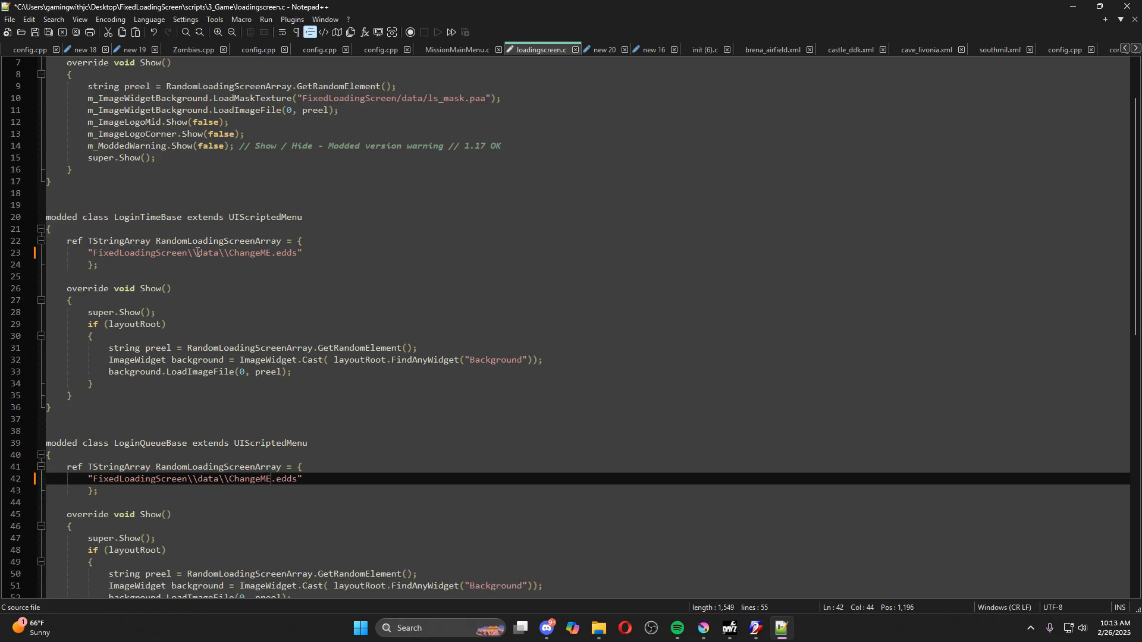
scroll(301, 267, "down", 2)
scroll(207, 408, "down", 3)
scroll(319, 278, "up", 7)
left_click(35, 32)
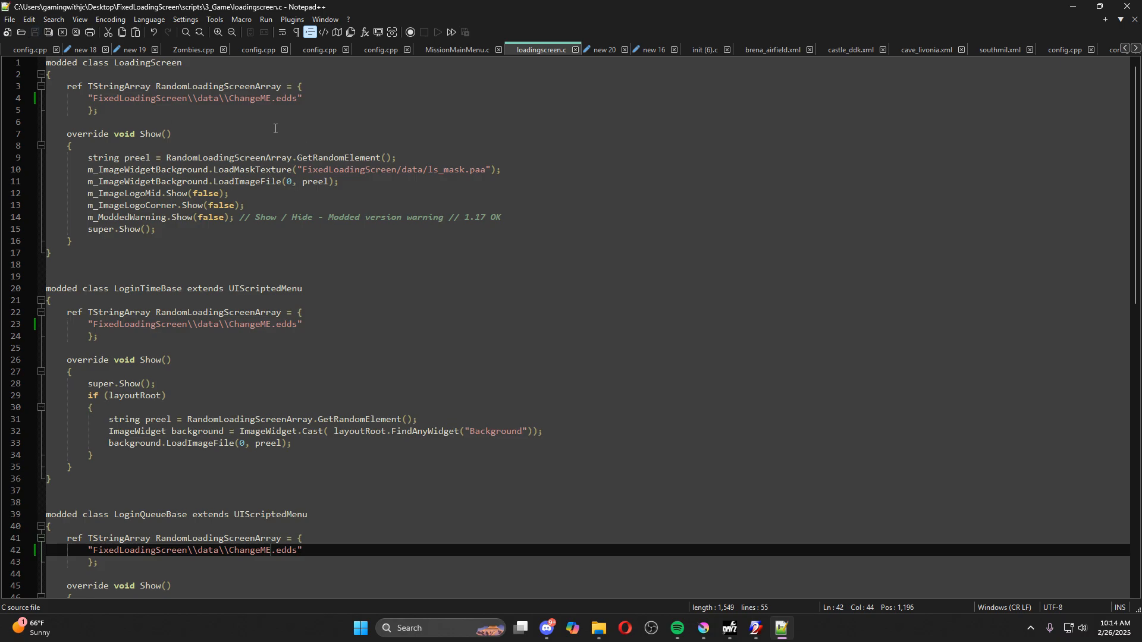
scroll(245, 197, "down", 3)
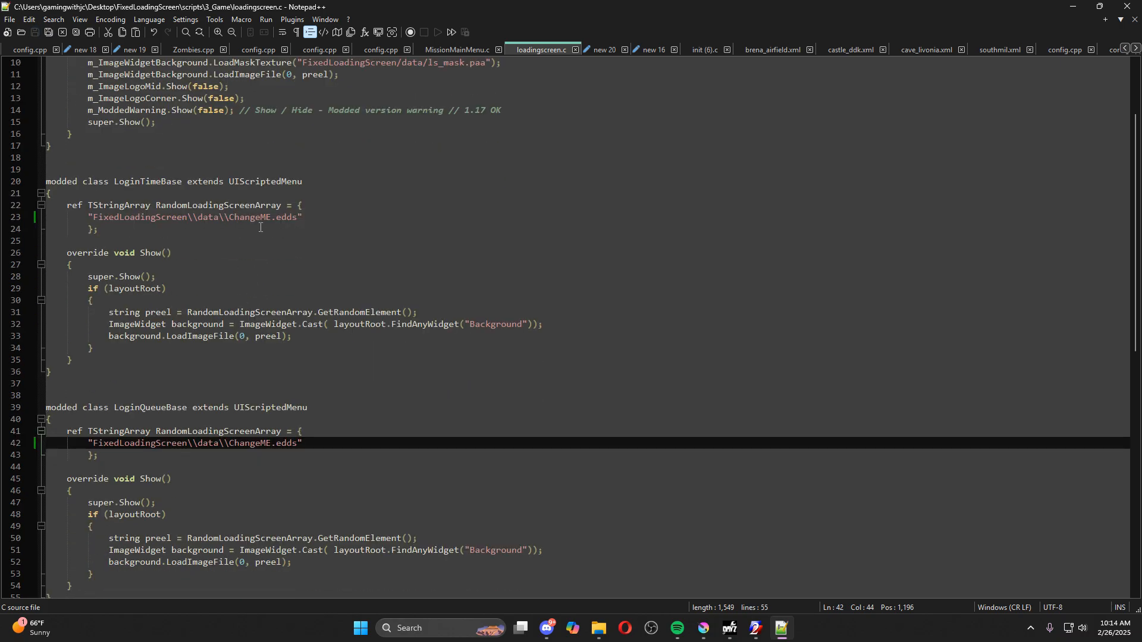
scroll(428, 267, "down", 2)
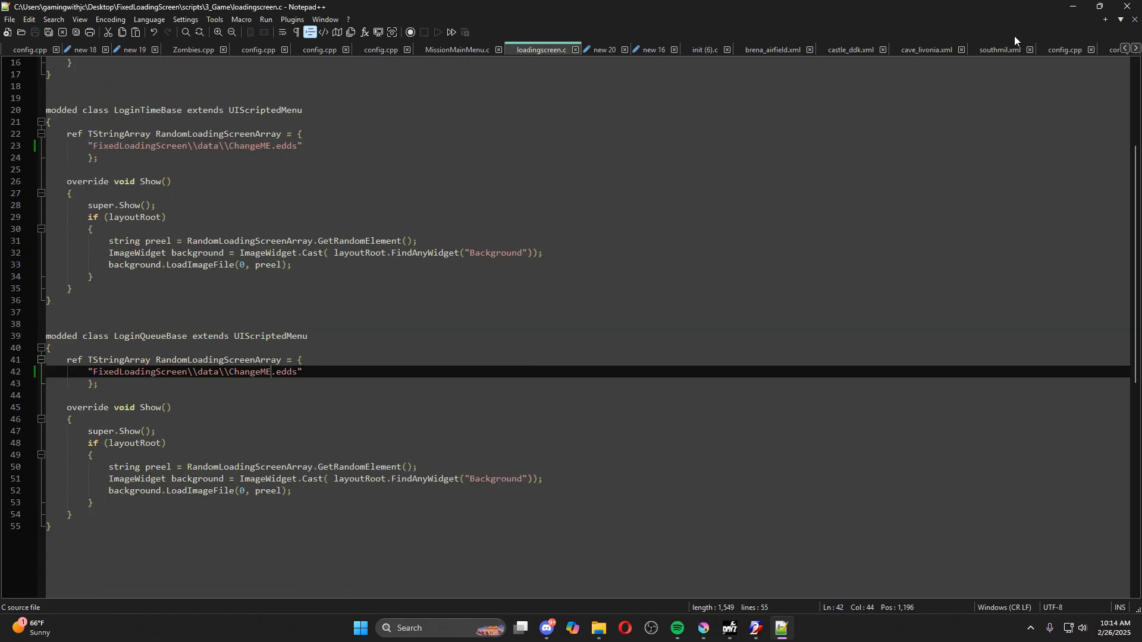
left_click(1127, 6)
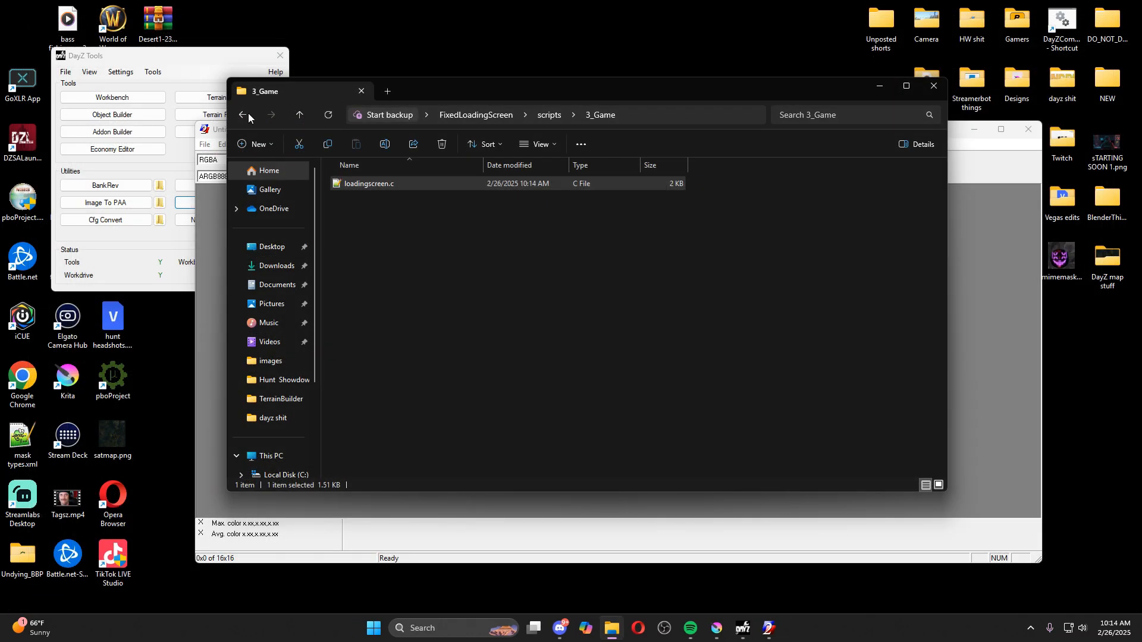
Return to the data folder of FixedLoadingScreen and rename CHANGE ME.png to ChangeME.png
left_click(249, 114)
left_click(248, 114)
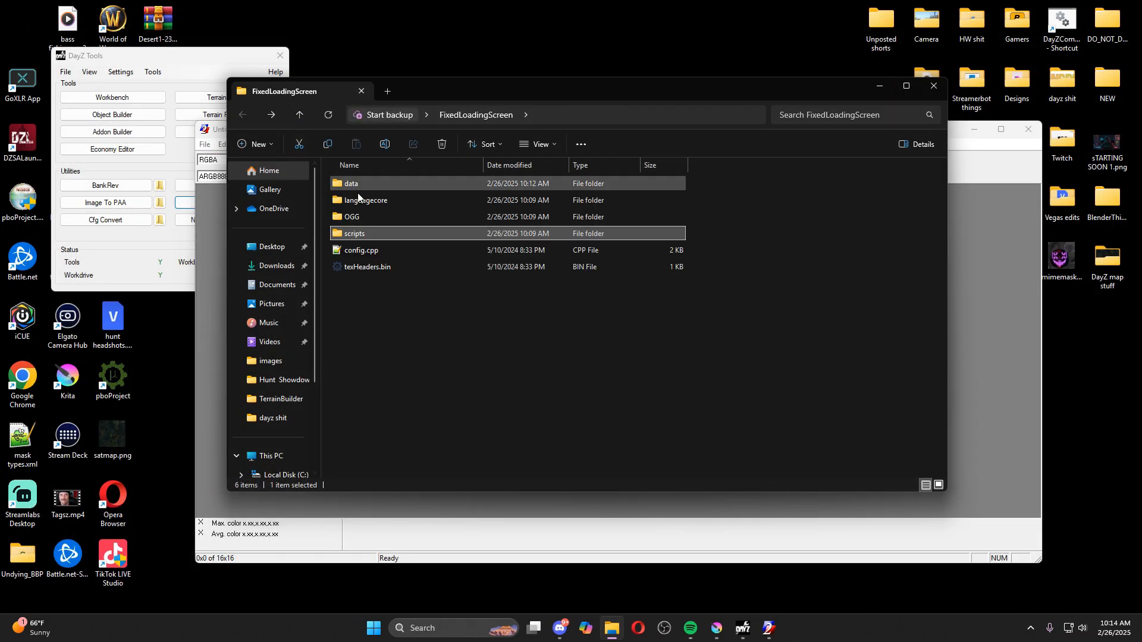
double_click(387, 187)
left_click(377, 186)
right_click(379, 187)
left_click(467, 193)
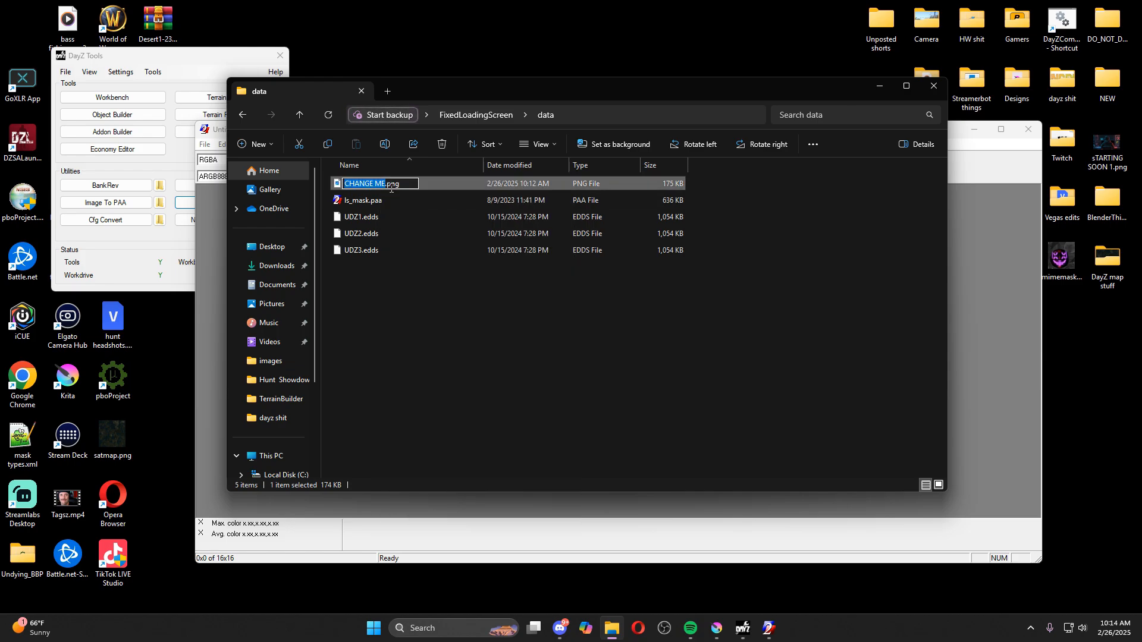
type("Chanage")
key("BackSpace")
key("BackSpace")
key("BackSpace")
type("geME")
left_click(456, 305)
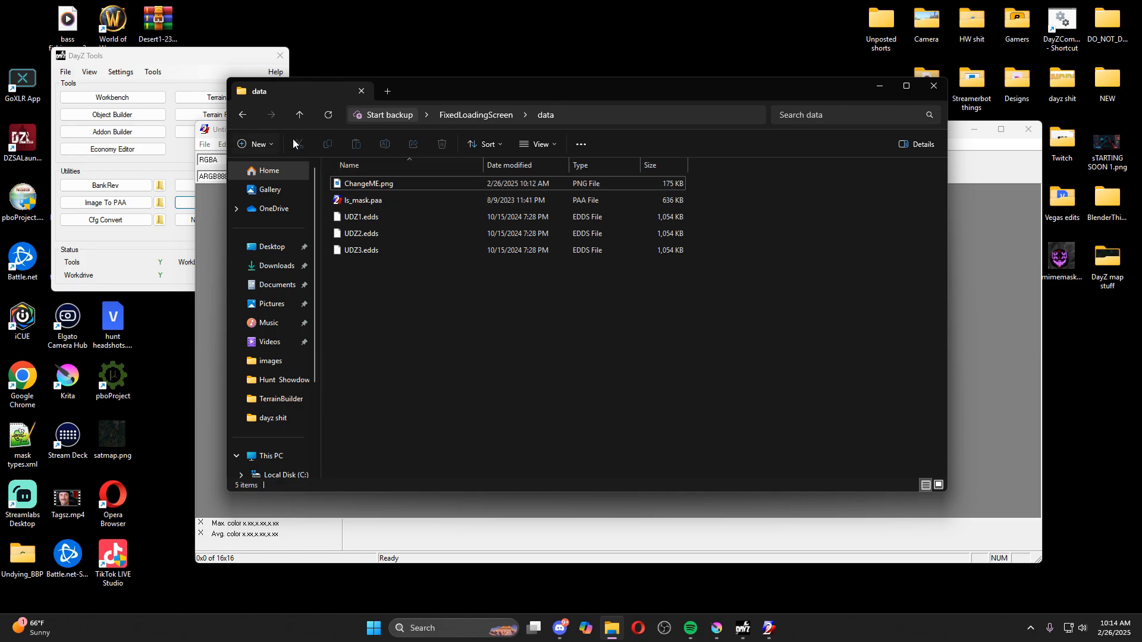
Load ChangeME.png from the data folder into Texture Viewer and show the whole image
left_click_drag(365, 184, 210, 262)
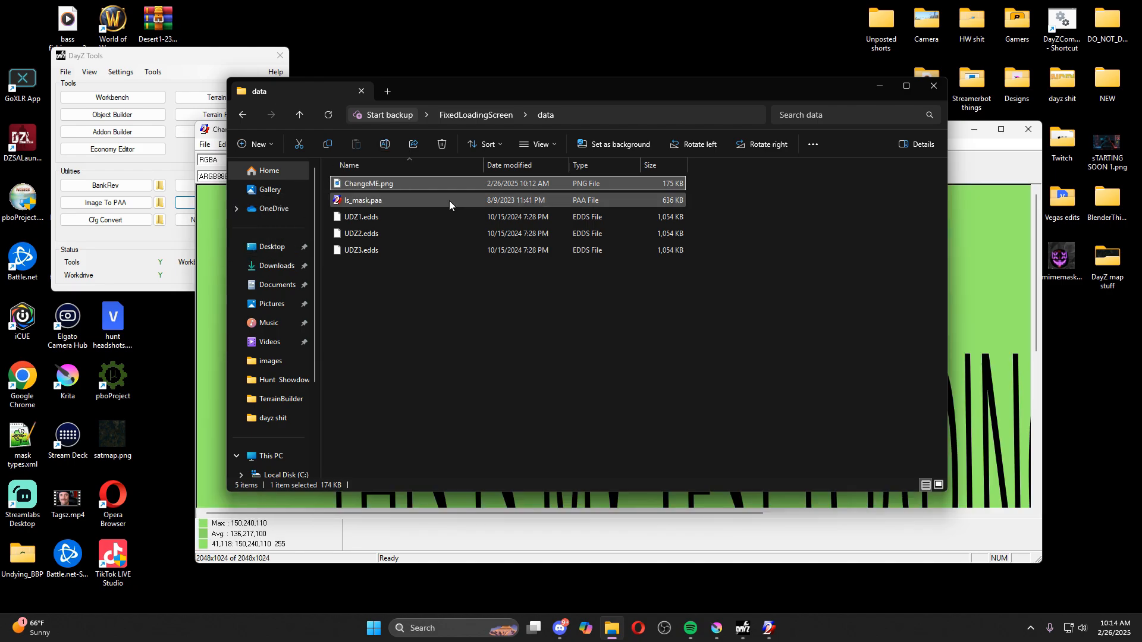
left_click(970, 144)
scroll(597, 270, "up", 2)
scroll(597, 271, "down", 3)
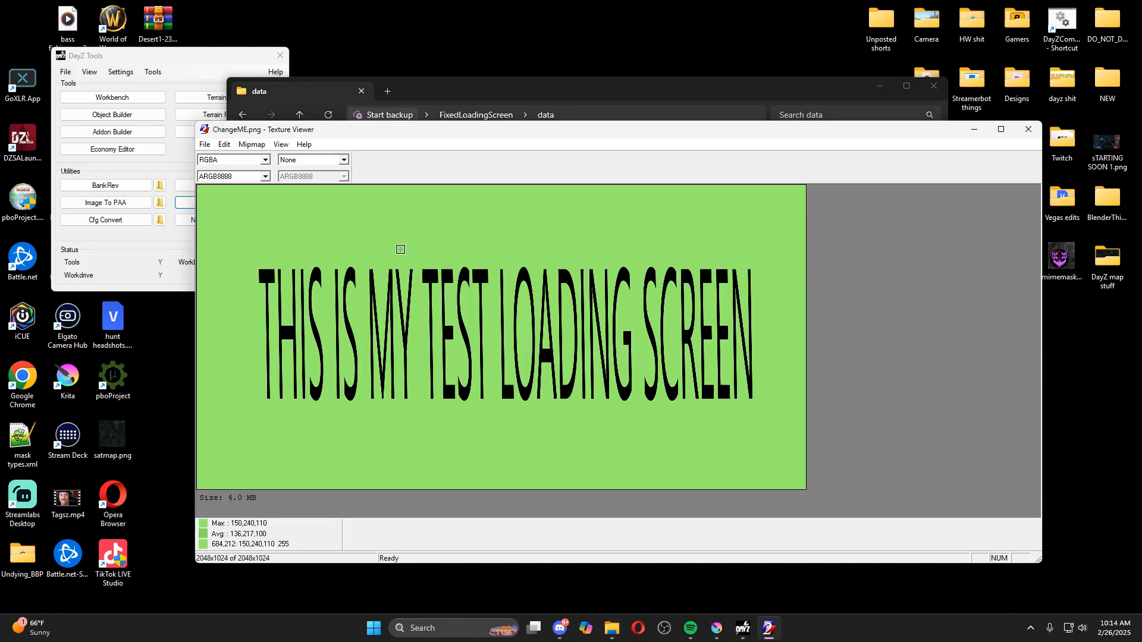
Start saving a copy of the texture in the data folder with the file name ChangeME.edds
left_click(204, 145)
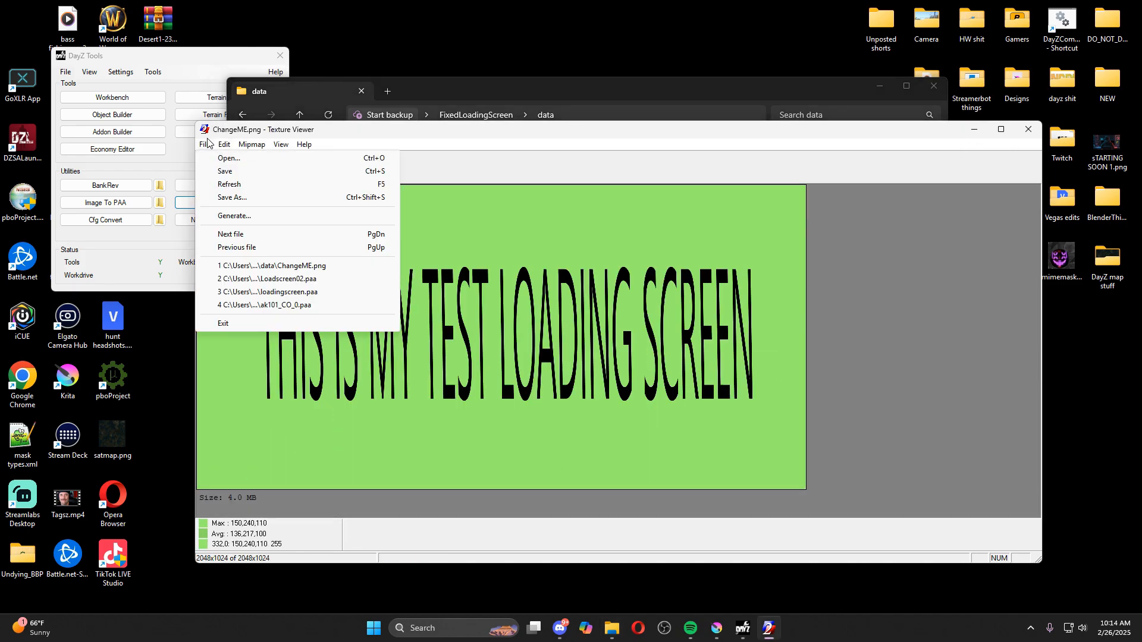
left_click(239, 198)
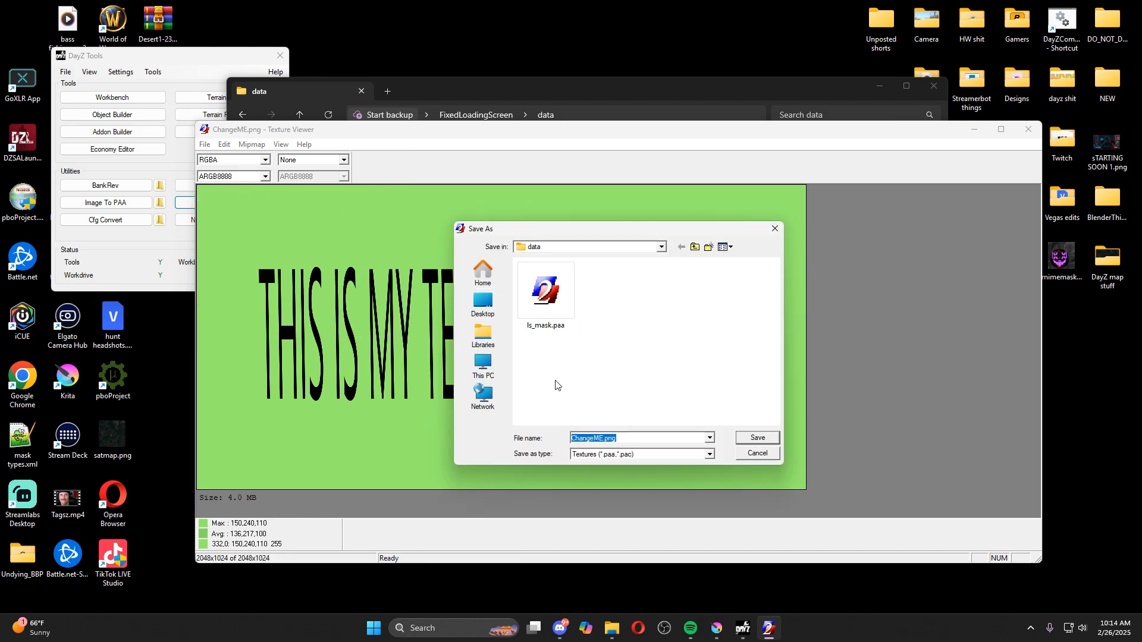
left_click(636, 439)
left_click_drag(571, 439, 618, 438)
left_click(619, 440)
key("BackSpace")
key("BackSpace")
key("BackSpace")
type("e")
Set the save type to All Files, save the texture, dismiss the message, and close Texture Viewer
left_click(709, 455)
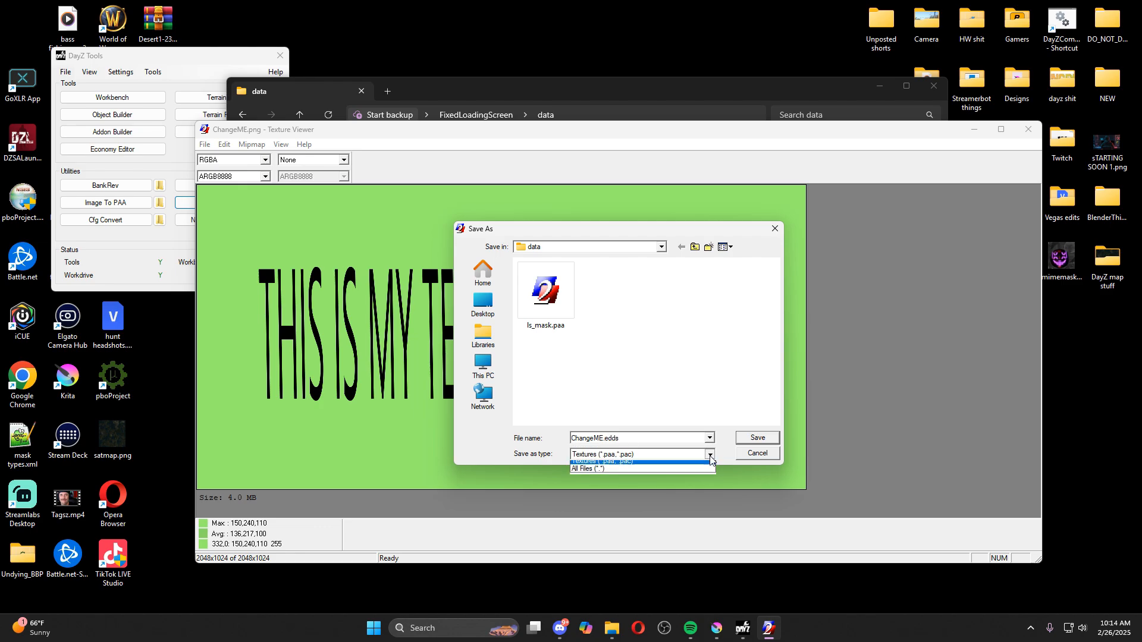
left_click(631, 470)
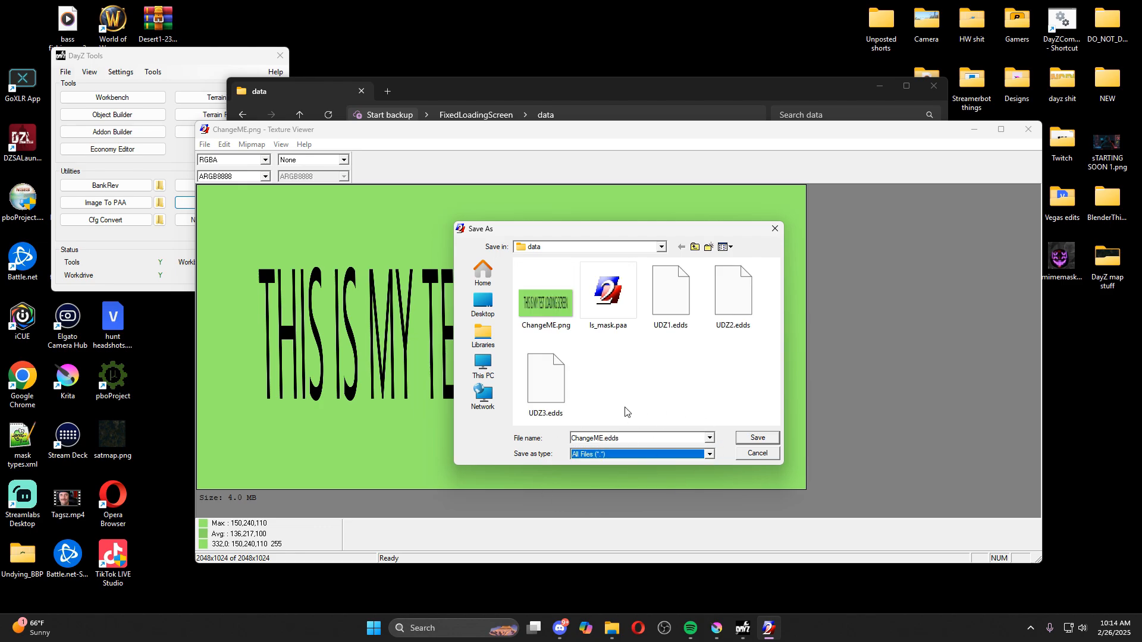
left_click(755, 439)
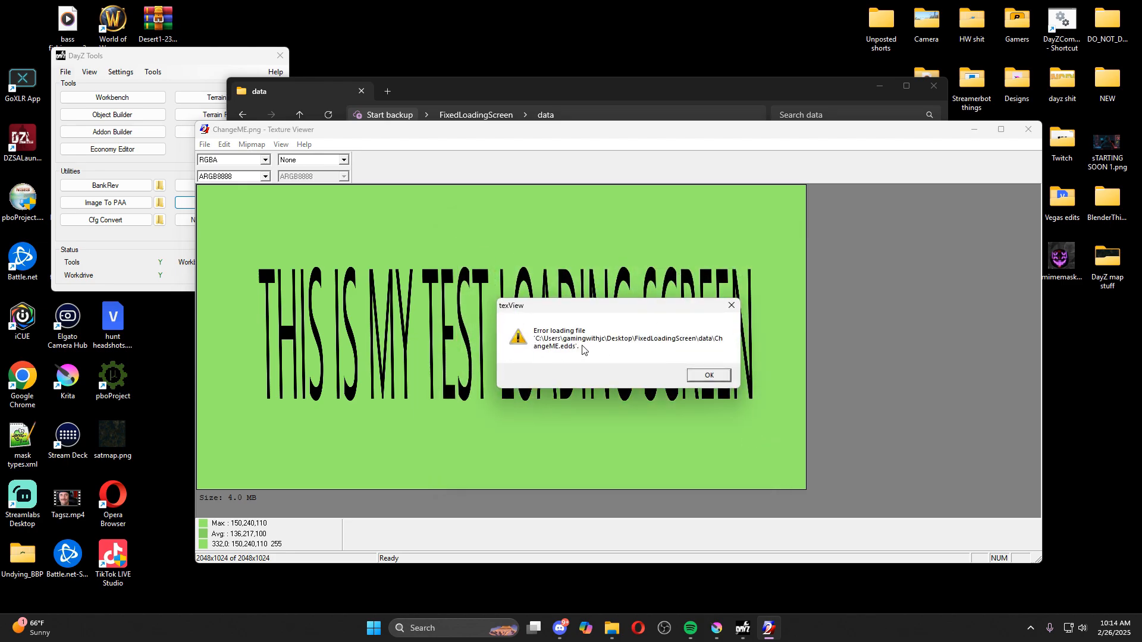
left_click(706, 380)
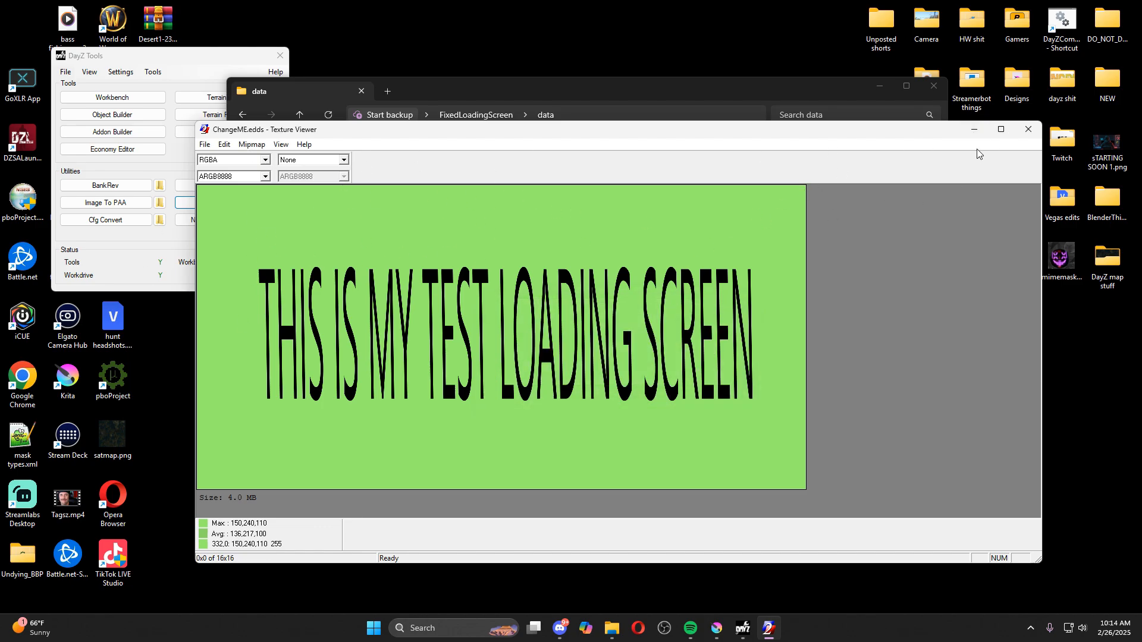
left_click(1029, 129)
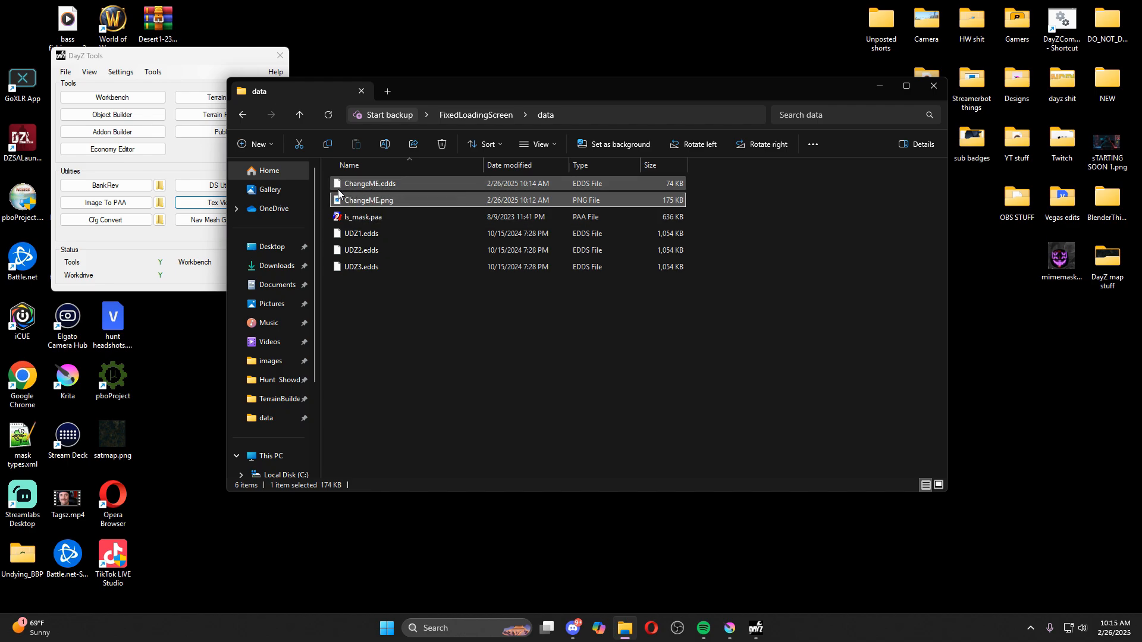
Delete the old UDZ1.edds, UDZ2.edds and UDZ3.edds files from the data folder
left_click(399, 204)
key("Return")
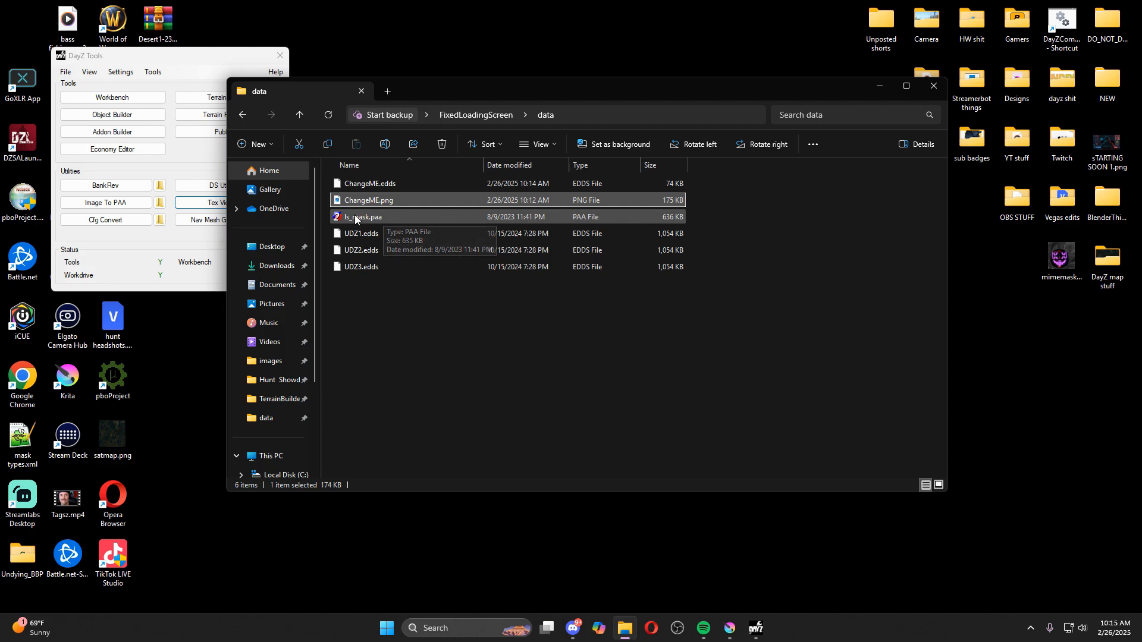
left_click(363, 234)
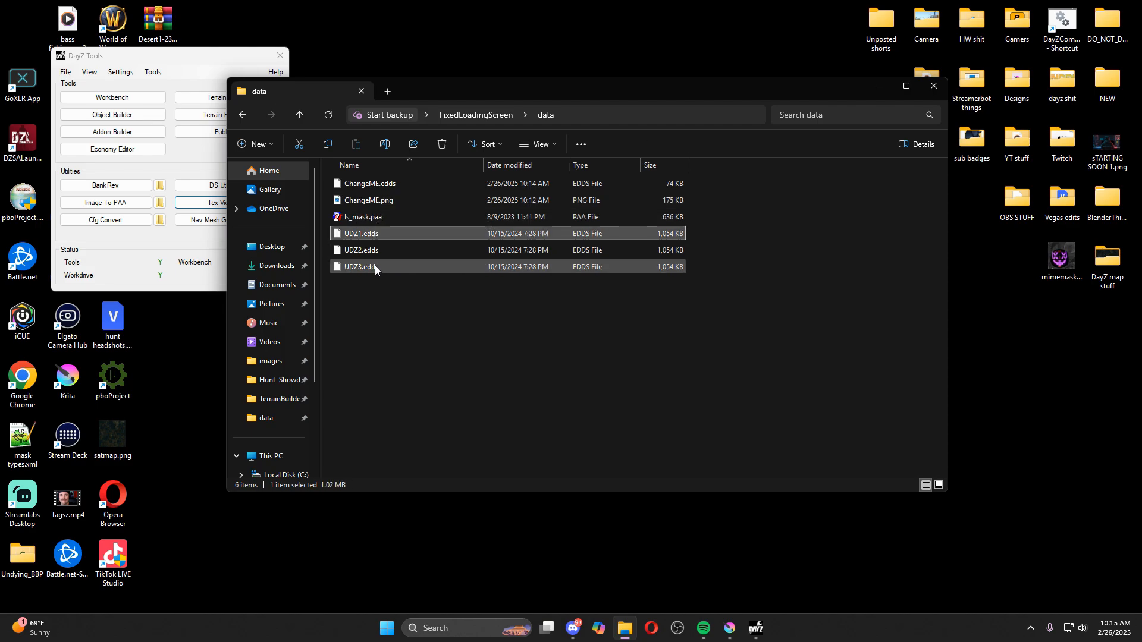
left_click(375, 265, "shift")
key("Delete")
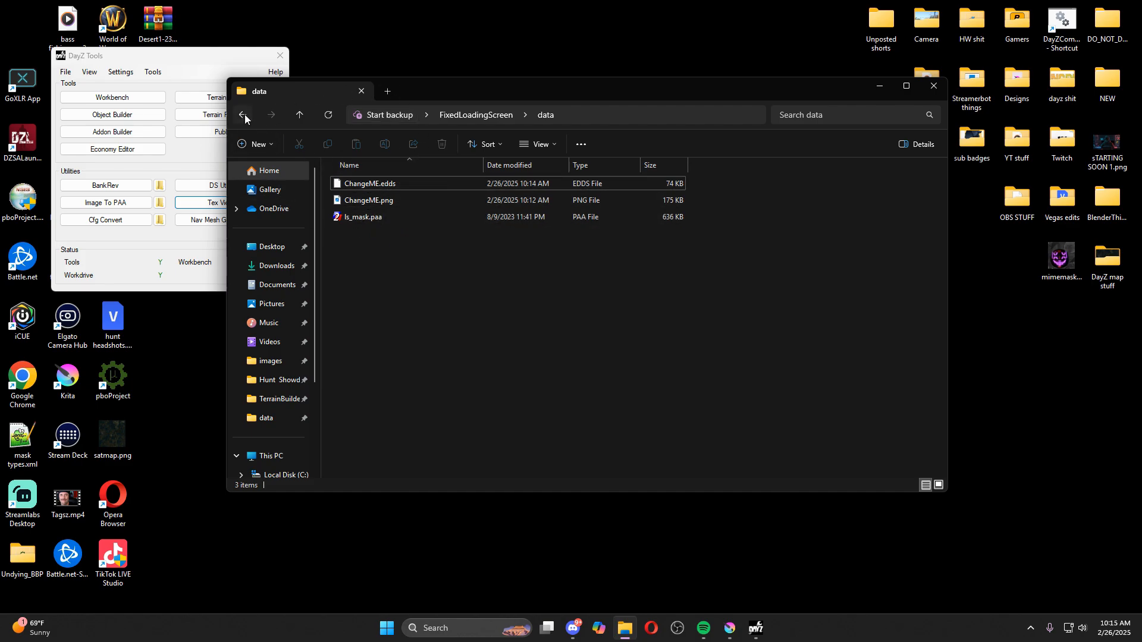
Reopen loadingscreen.c from scripts\3_Game and change the LoadingScreen class's image path to ChangeME1.edds
left_click(242, 115)
double_click(370, 232)
double_click(377, 183)
double_click(377, 184)
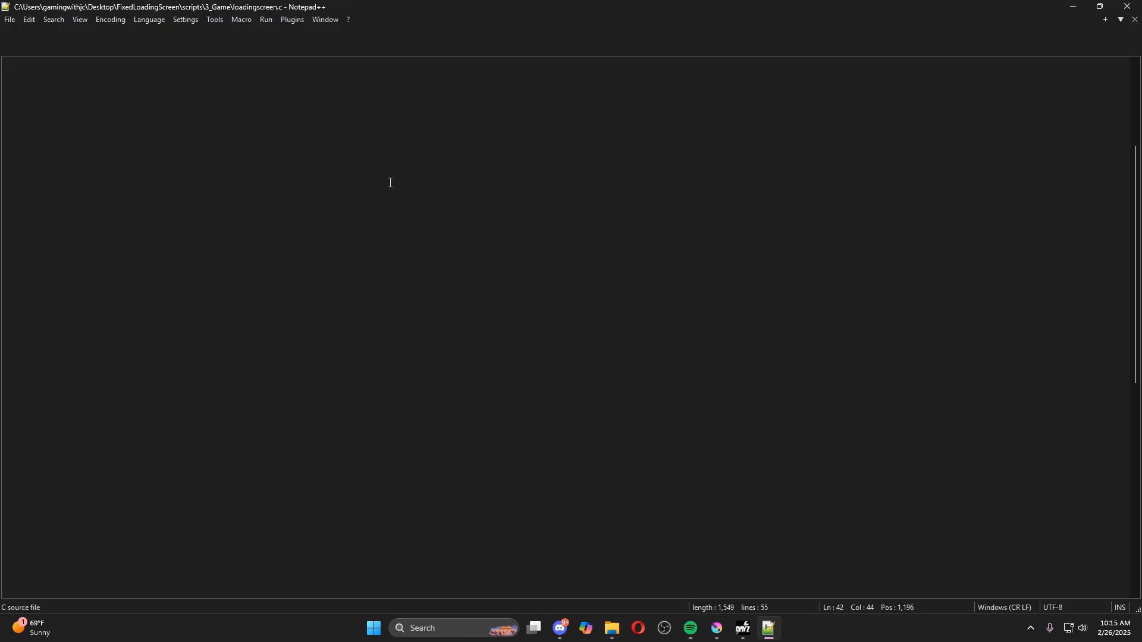
scroll(278, 186, "up", 2)
scroll(282, 249, "up", 4)
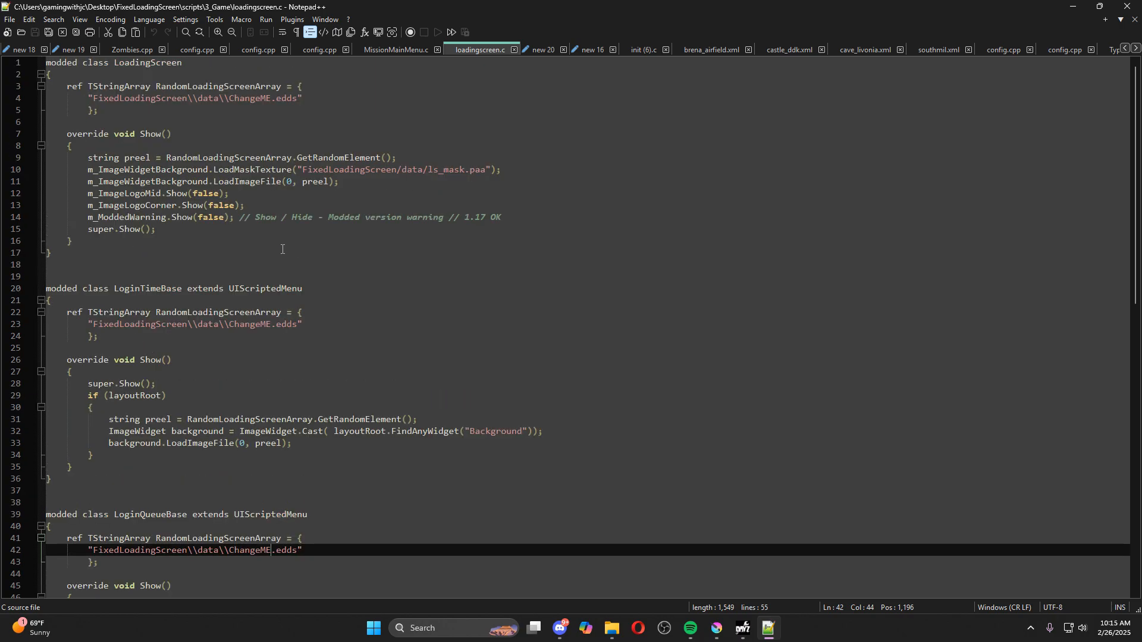
left_click(271, 100)
type("1")
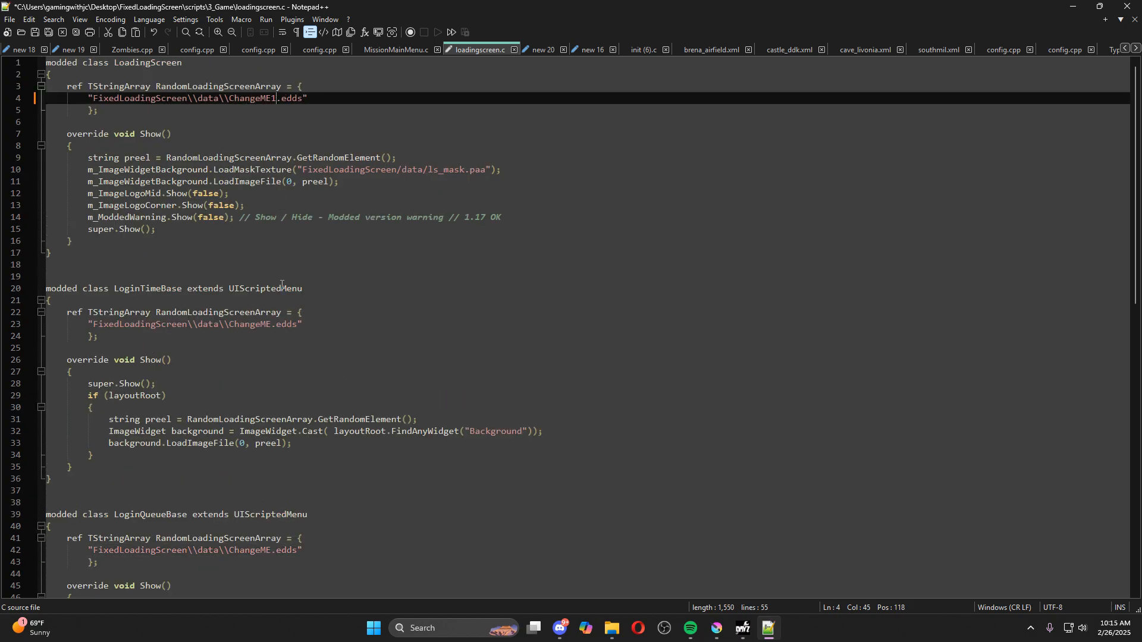
Change the image paths to ChangeME2.edds in the LoginTimeBase class and ChangeME3.edds in LoginQueueBase, and close the editor
left_click(274, 327)
type("2")
scroll(295, 418, "down", 2)
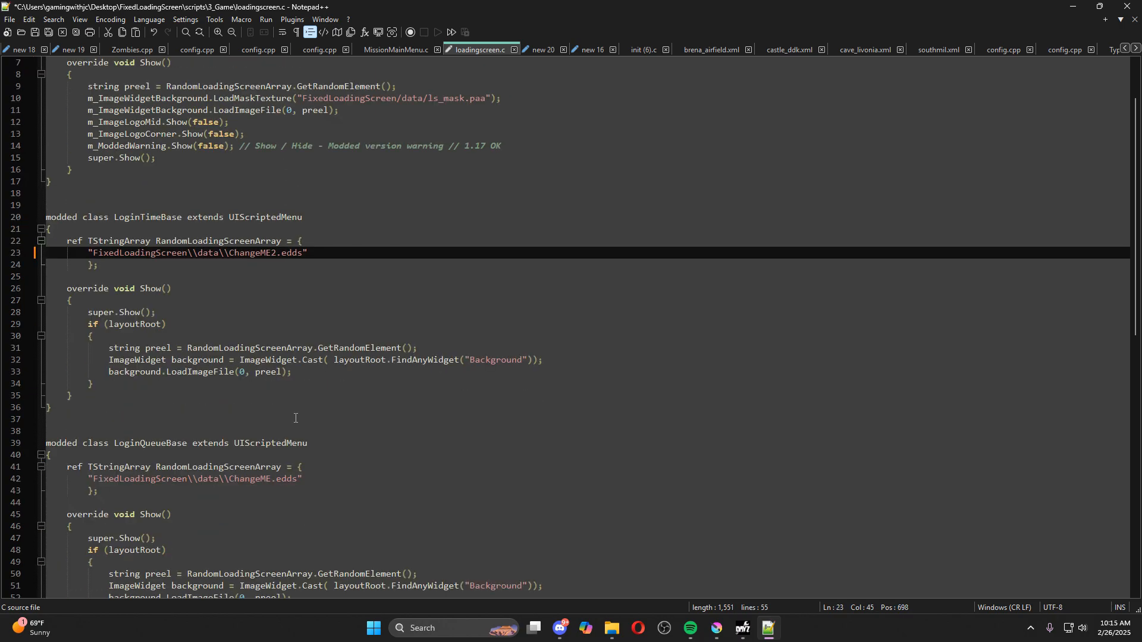
left_click(273, 480)
type("3")
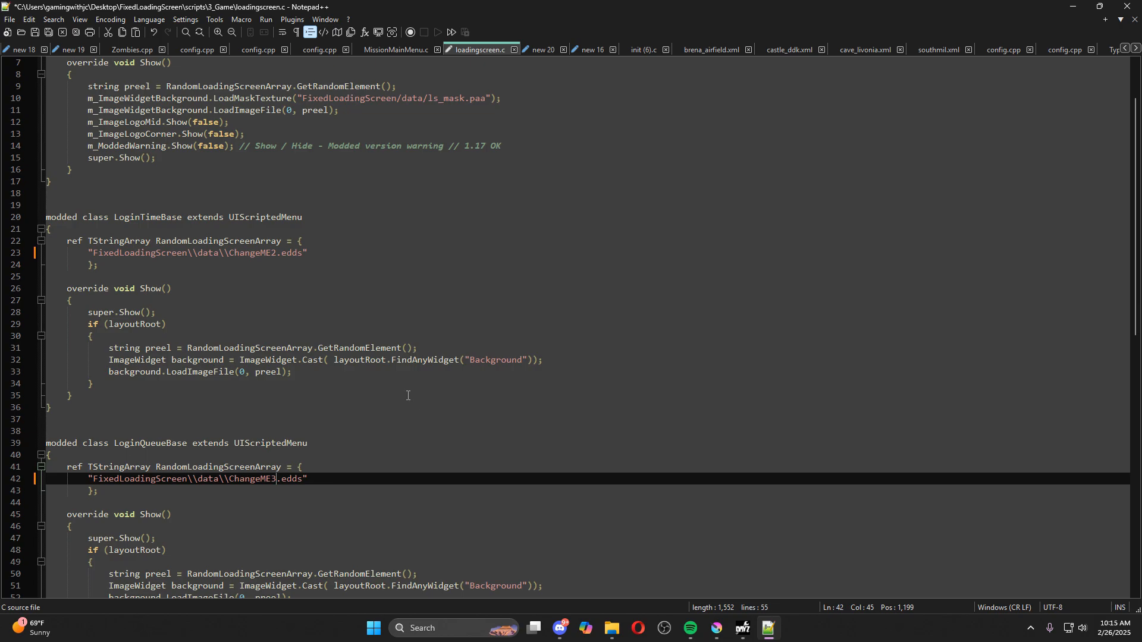
left_click(1127, 6)
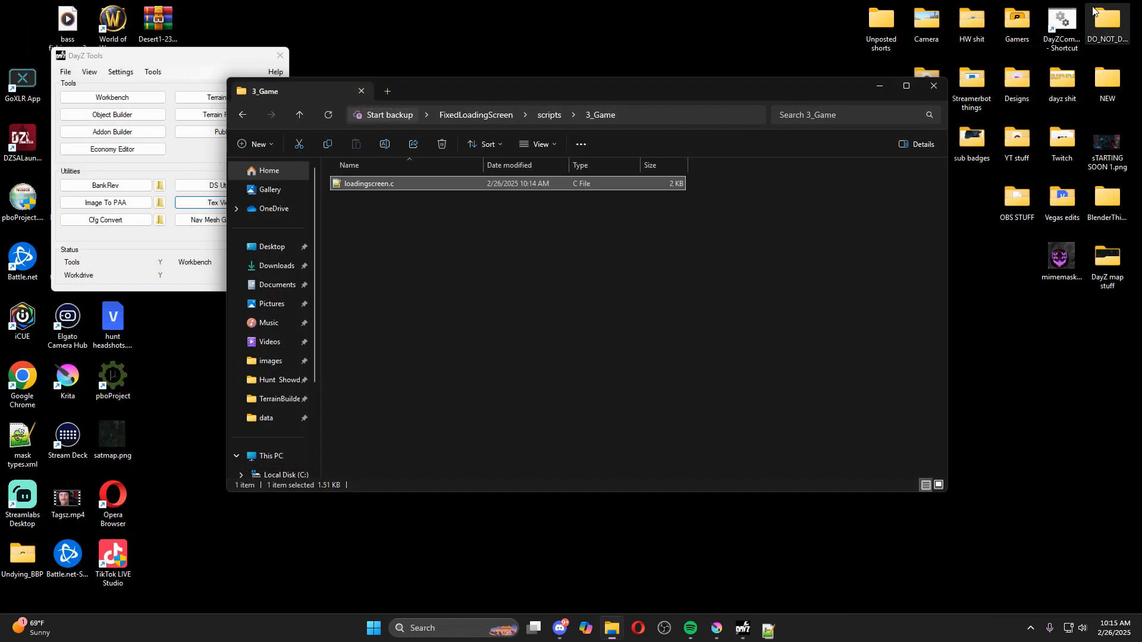
Return to the FixedLoadingScreen folder and open its data folder to check the texture files
left_click(244, 116)
left_click(244, 115)
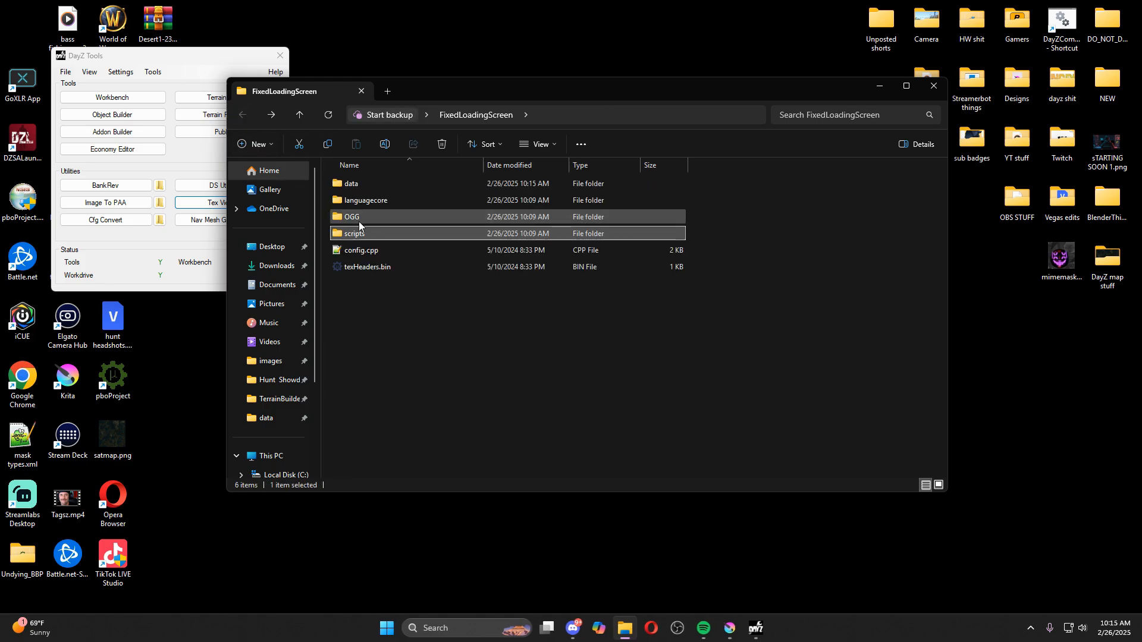
double_click(364, 183)
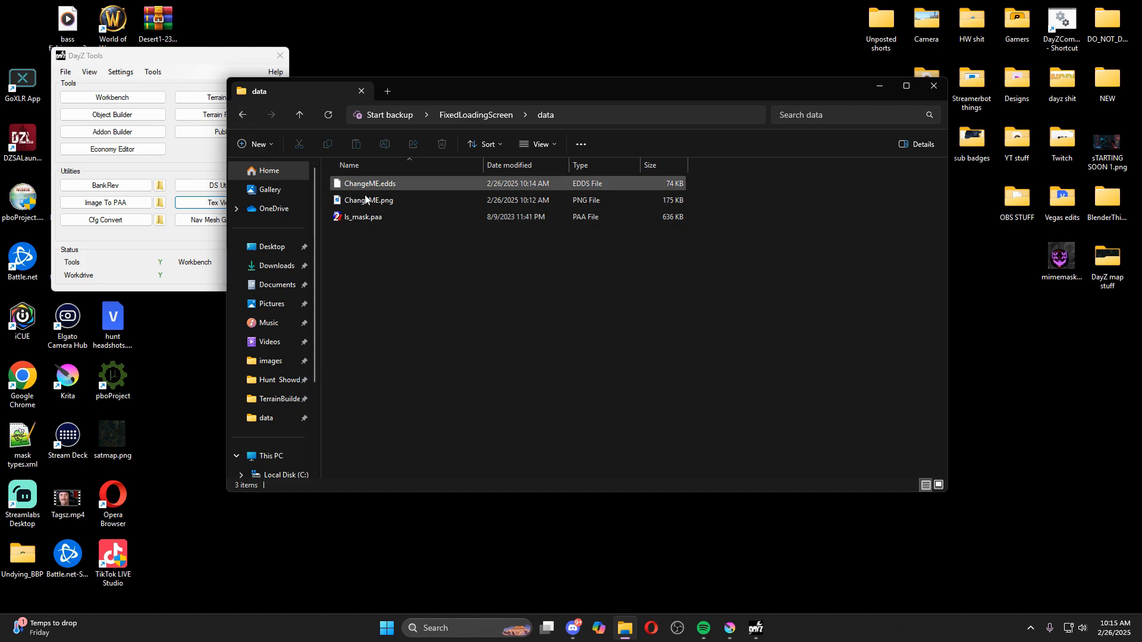
Start Addon Builder from DayZ Tools and set the addon source directory to the FixedLoadingScreen folder on the desktop
left_click(201, 62)
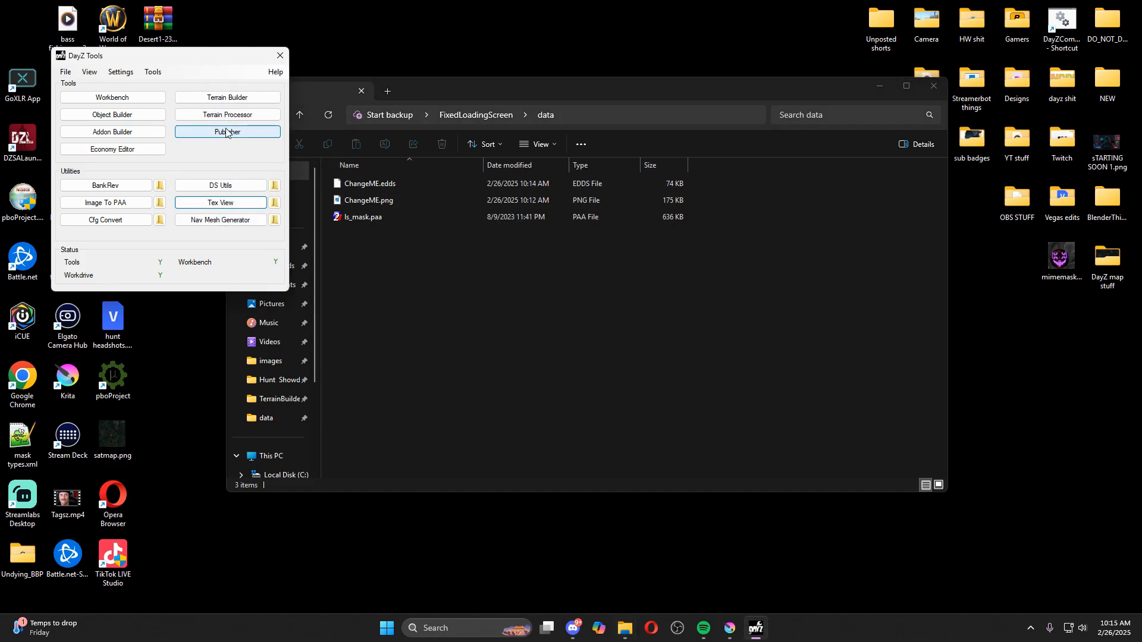
left_click(131, 129)
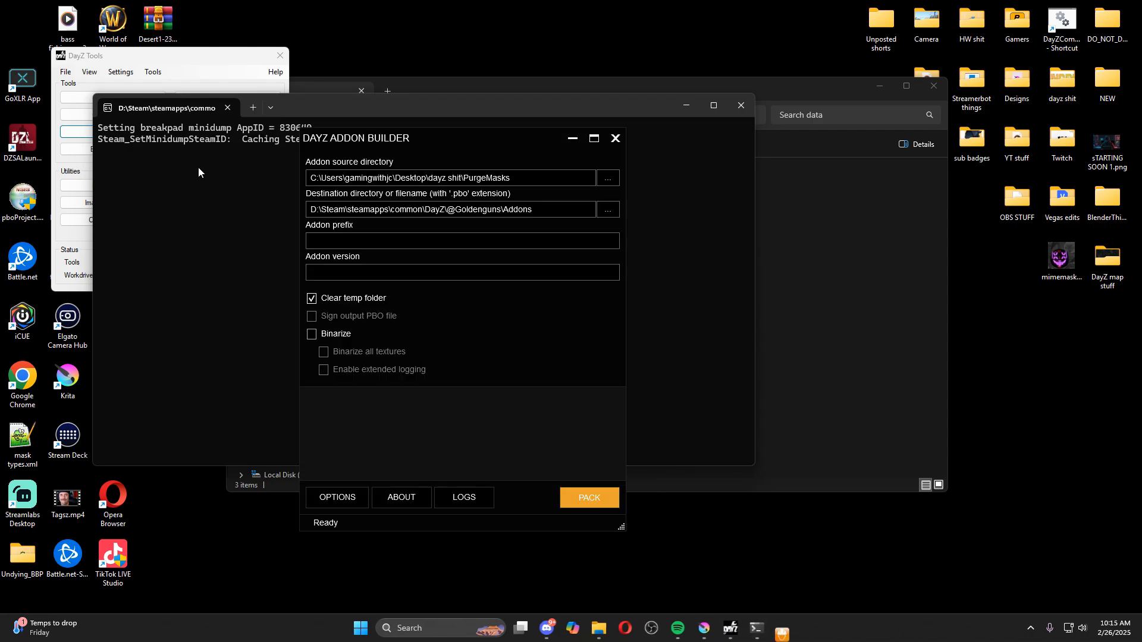
left_click(595, 179)
scroll(565, 355, "down", 3)
left_click(552, 351)
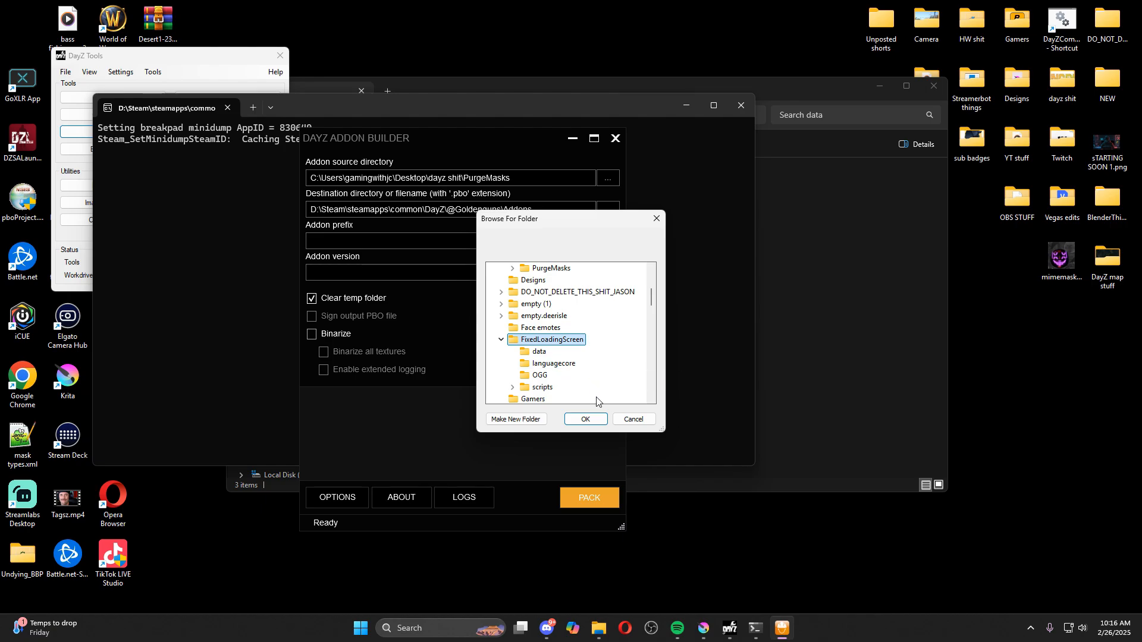
left_click(585, 418)
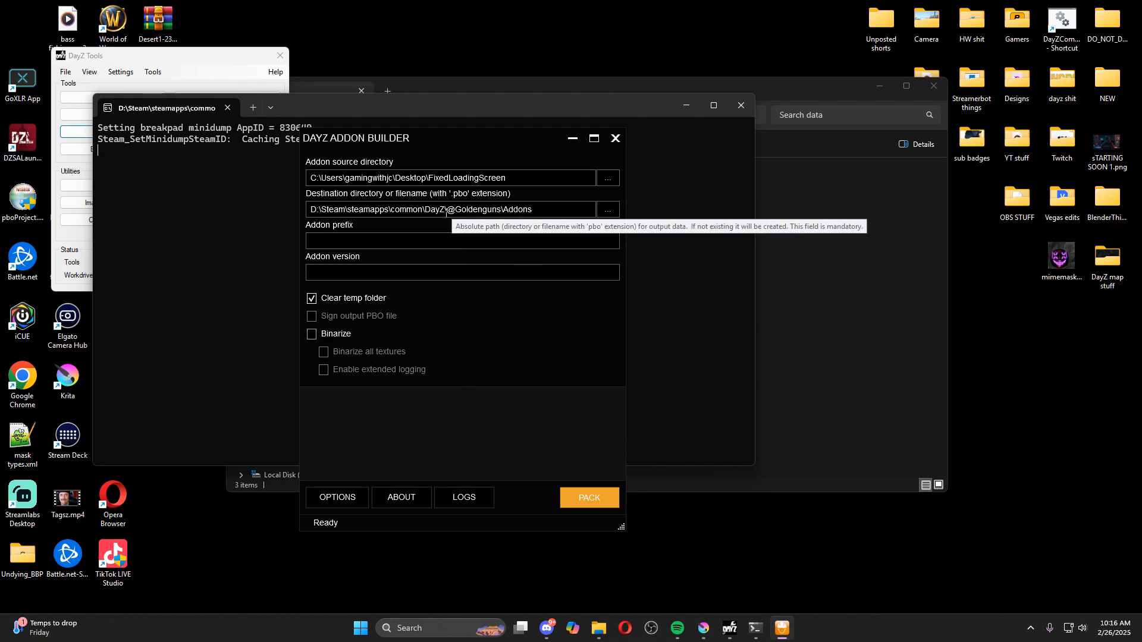
left_click(592, 498)
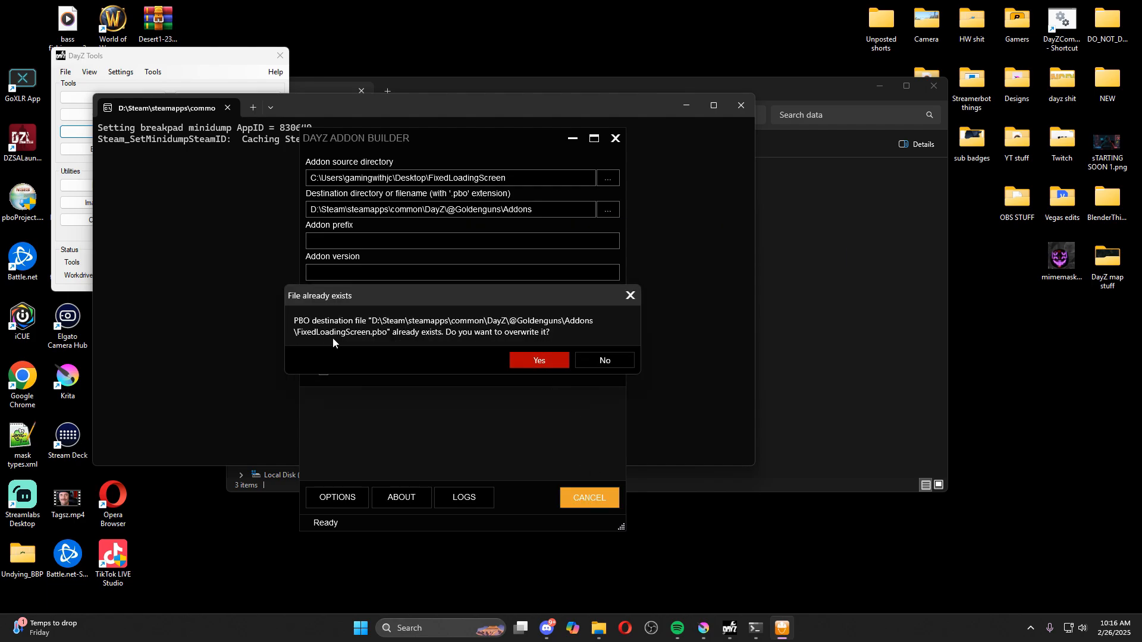
left_click(533, 358)
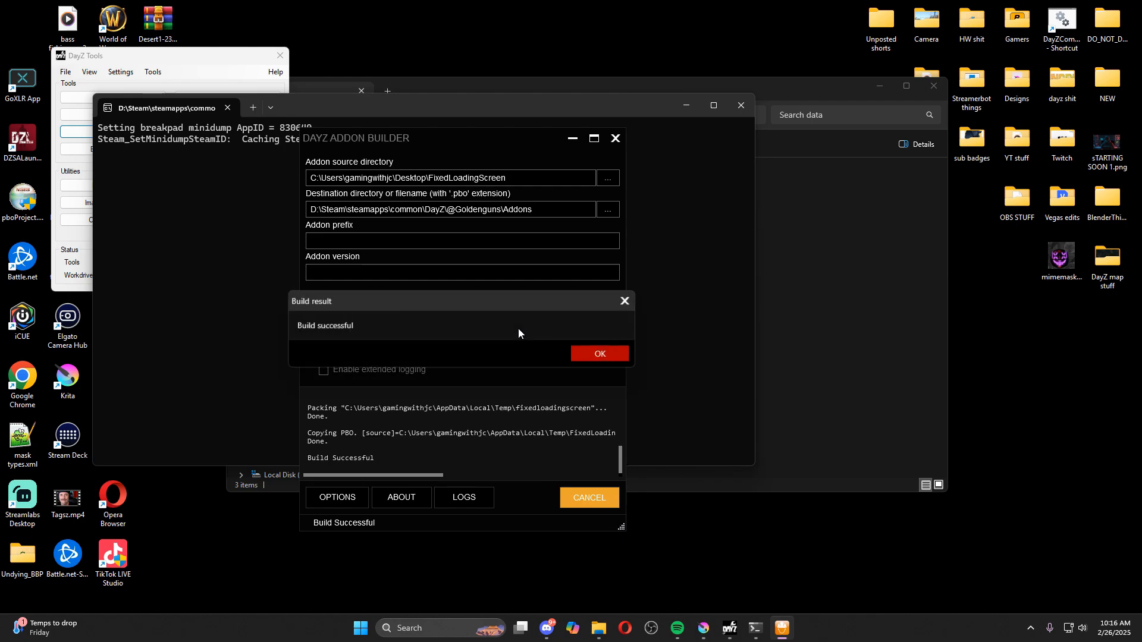
left_click(602, 355)
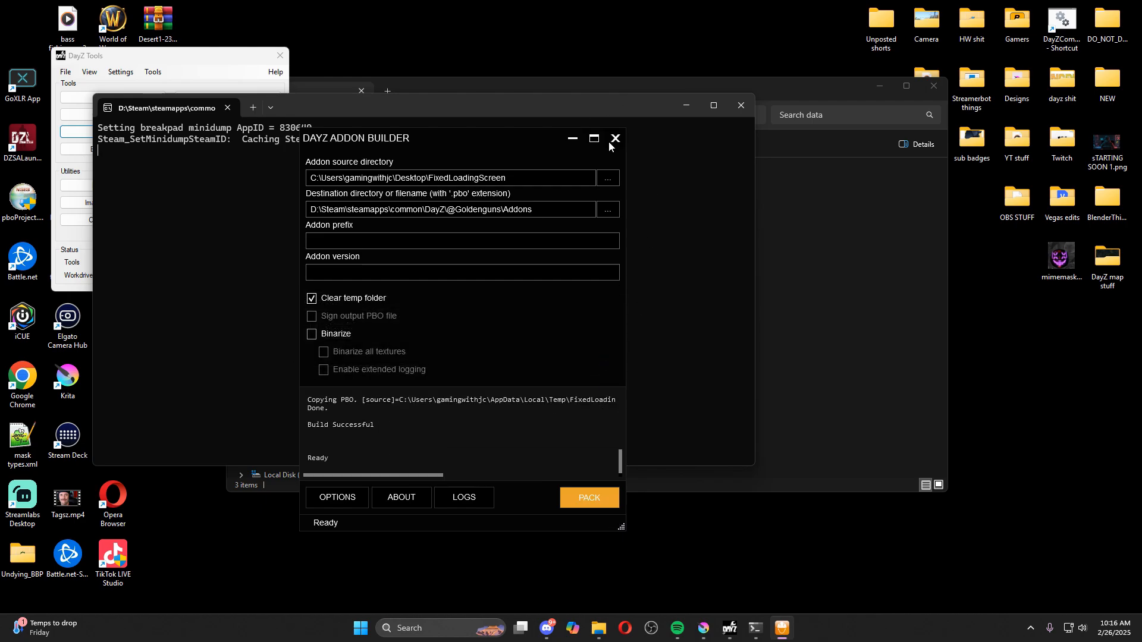
Launch DayZ from its desktop shortcut to test the loading screen and dismiss the addon warning
double_click(1057, 16)
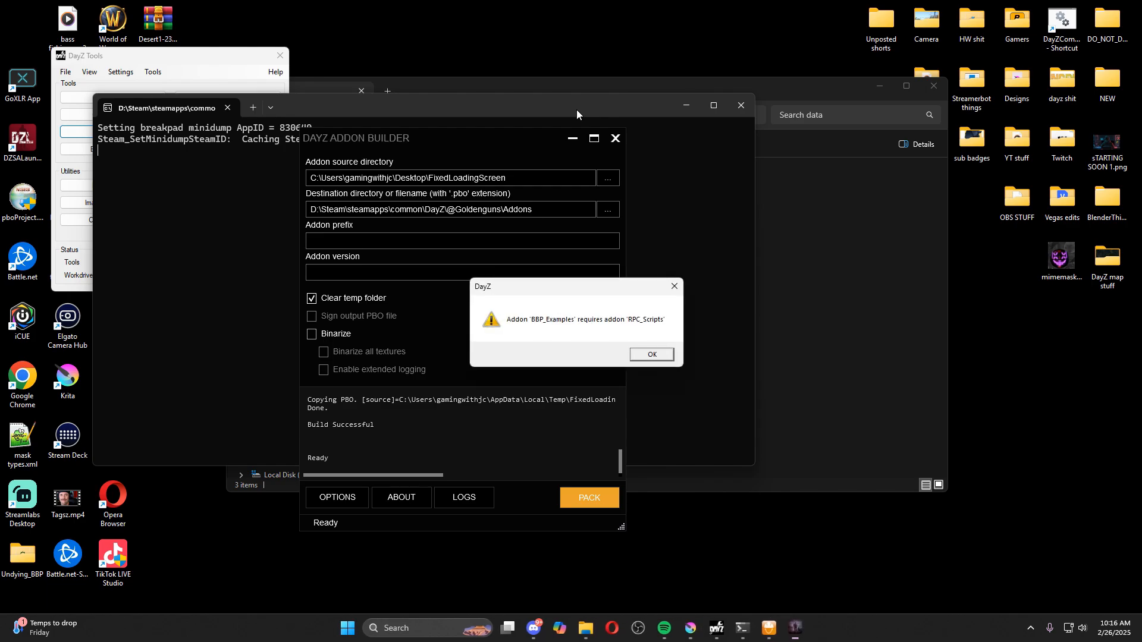
left_click(664, 352)
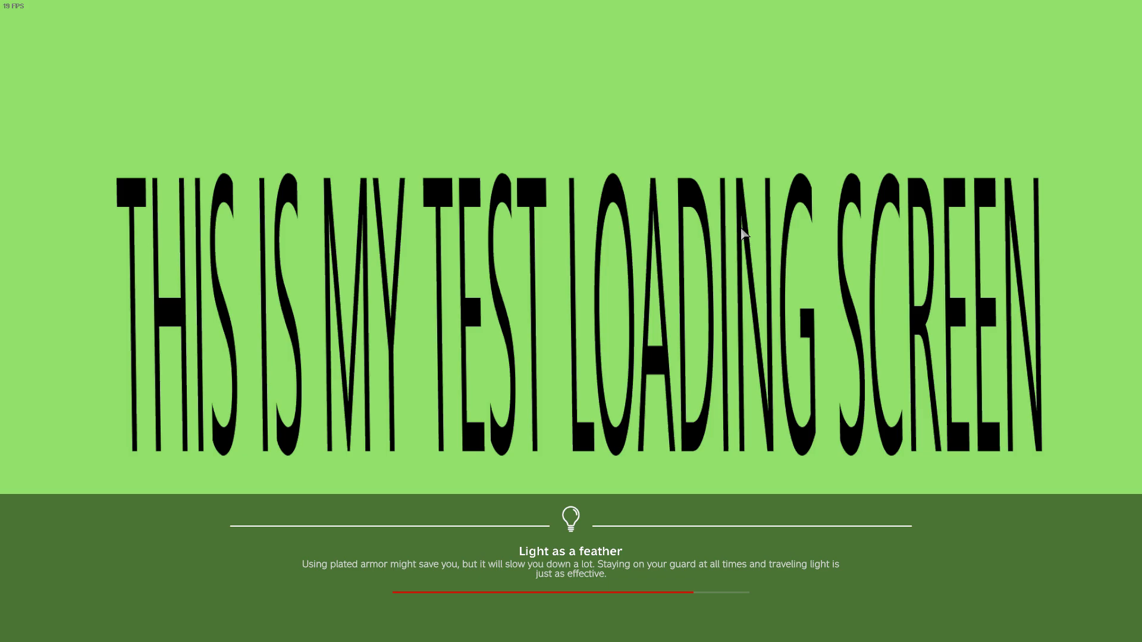
Bring File Explorer over the game, go back to the FixedLoadingScreen folder, and continue the game session
key("super")
left_click(594, 626)
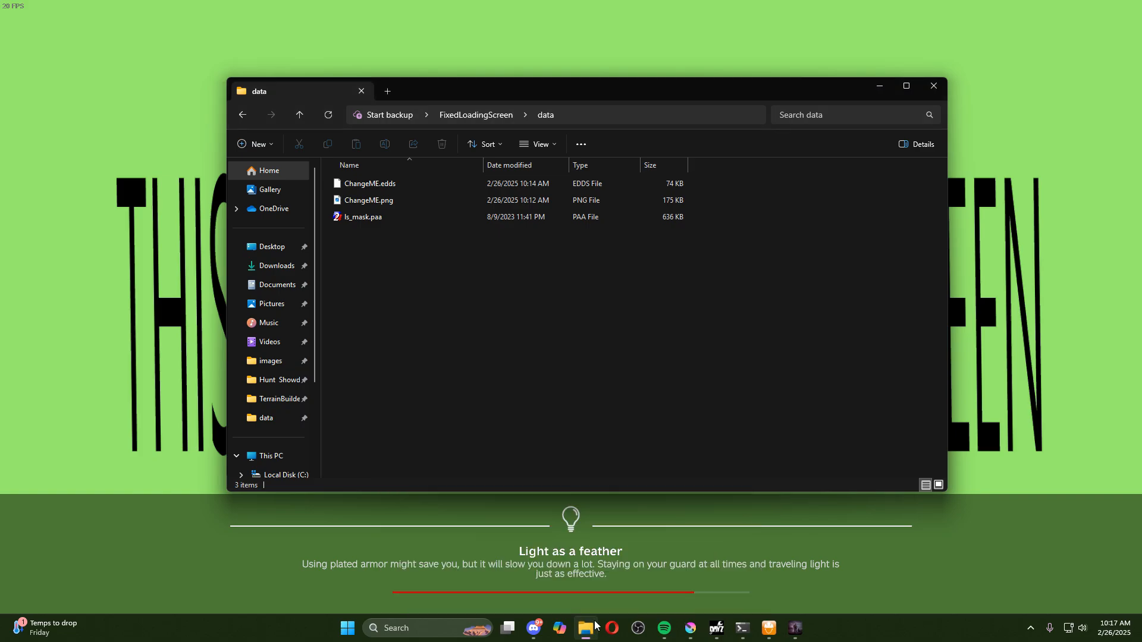
left_click(242, 115)
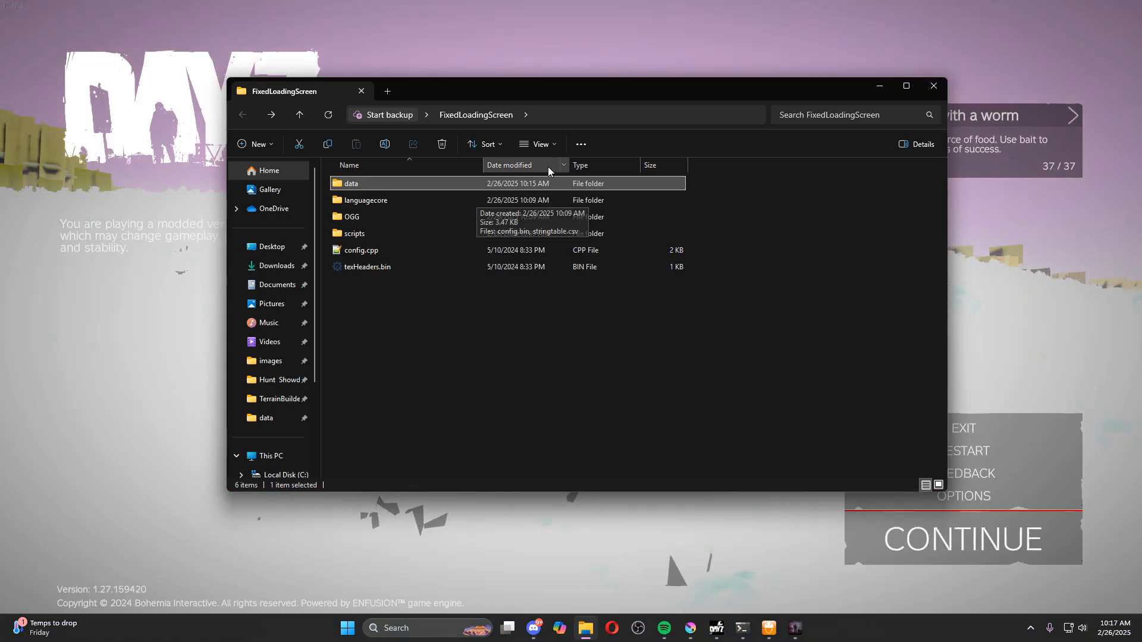
left_click(666, 59)
left_click(941, 551)
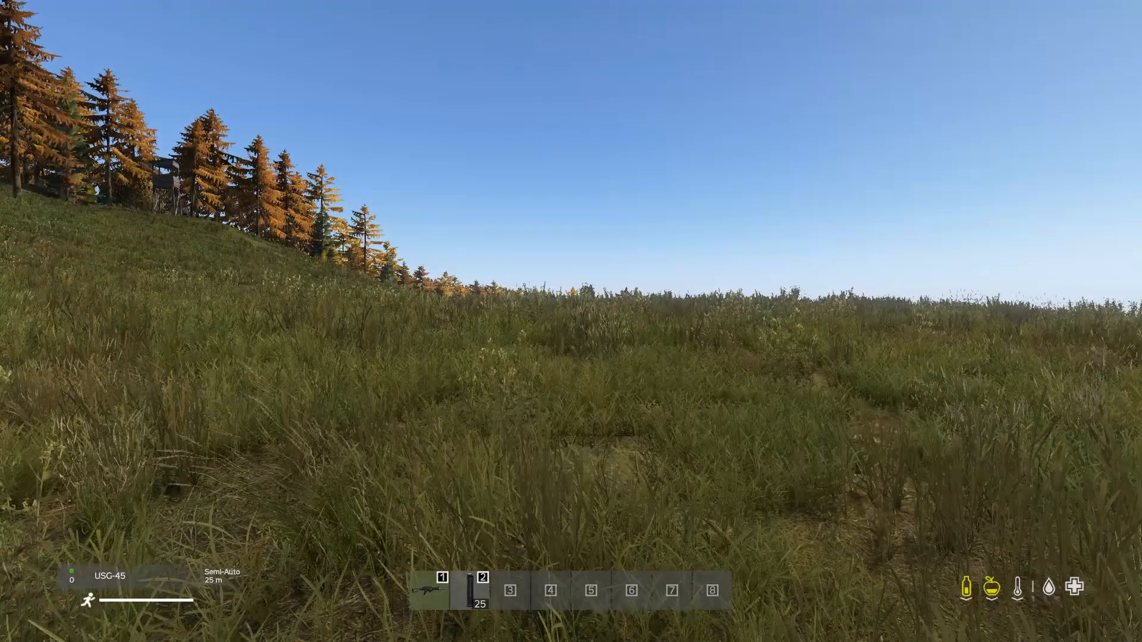
Exit the running game session immediately and quit DayZ from its main menu
key("Escape")
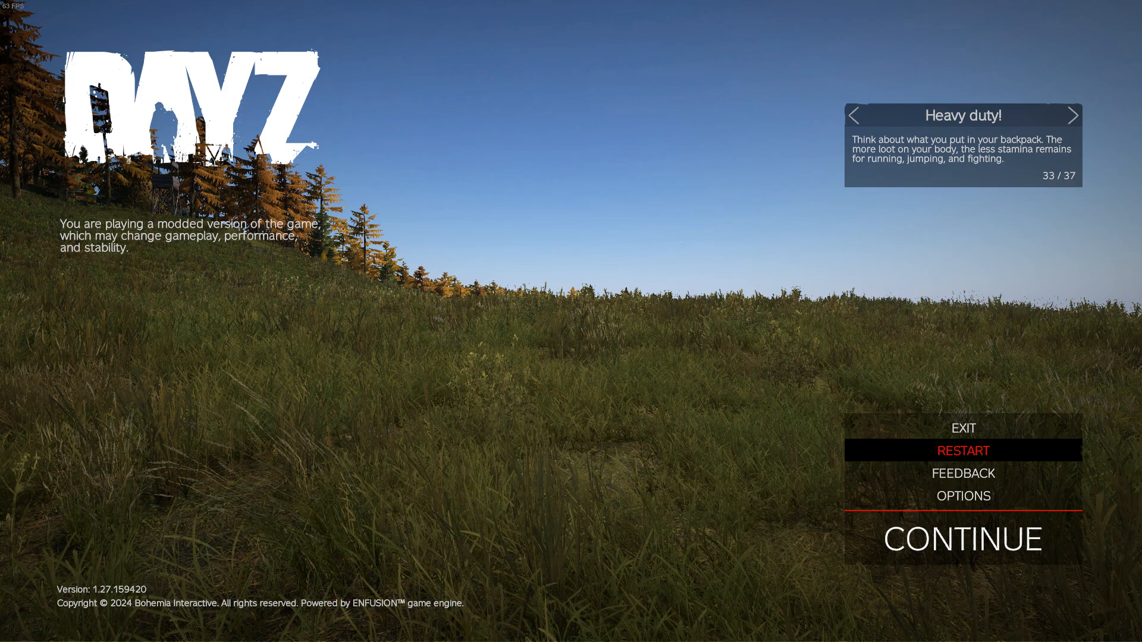
key("super")
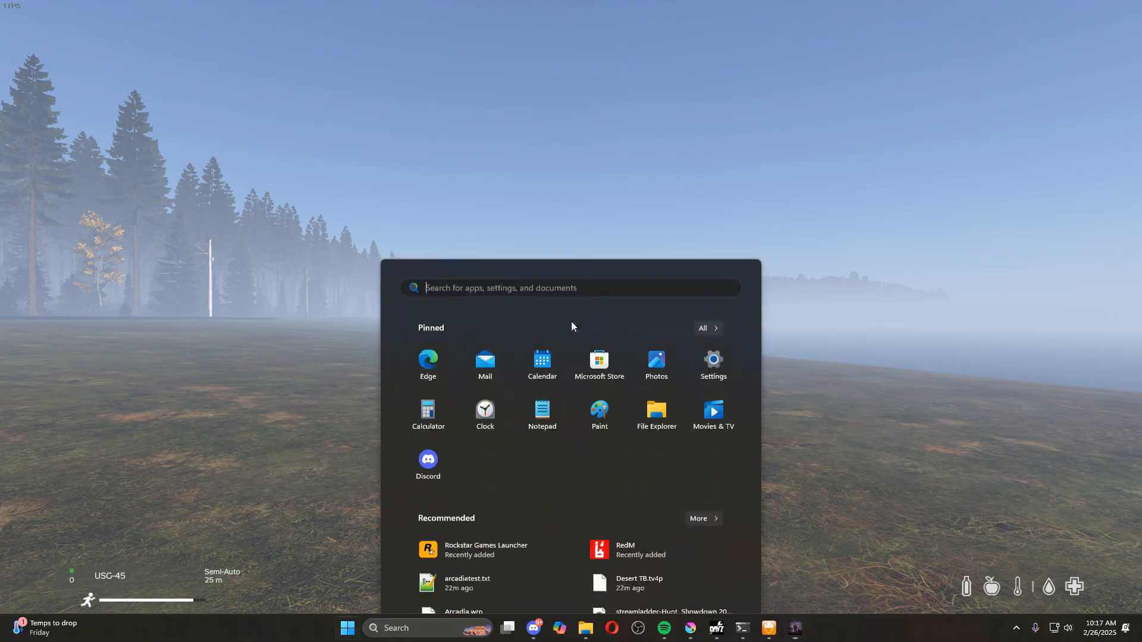
key("super")
key("Escape")
left_click(859, 424)
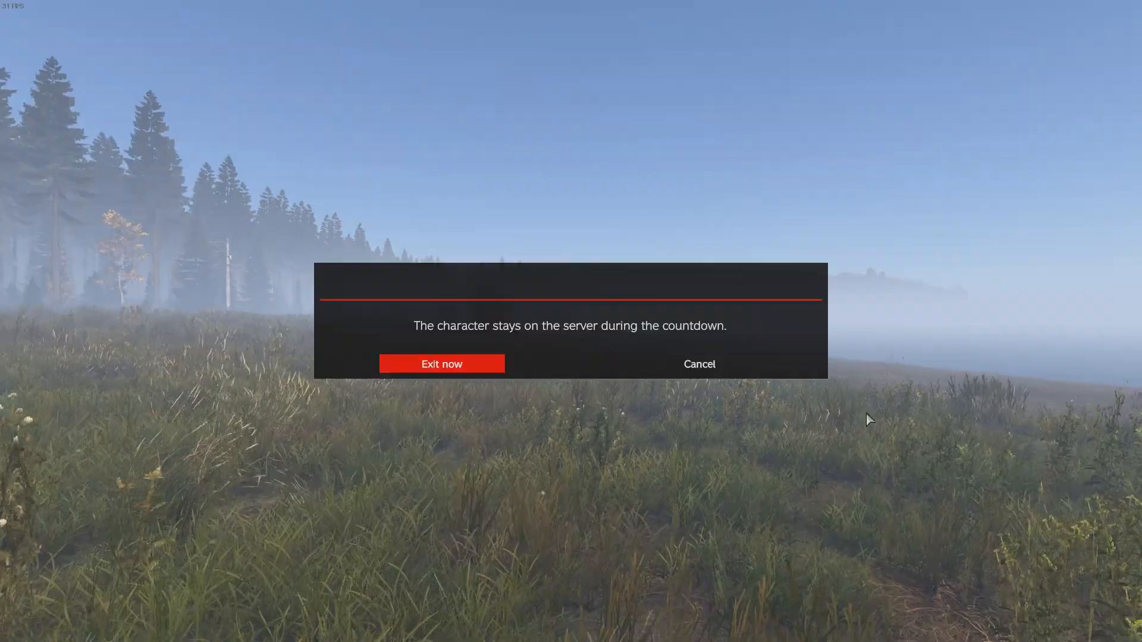
left_click(467, 363)
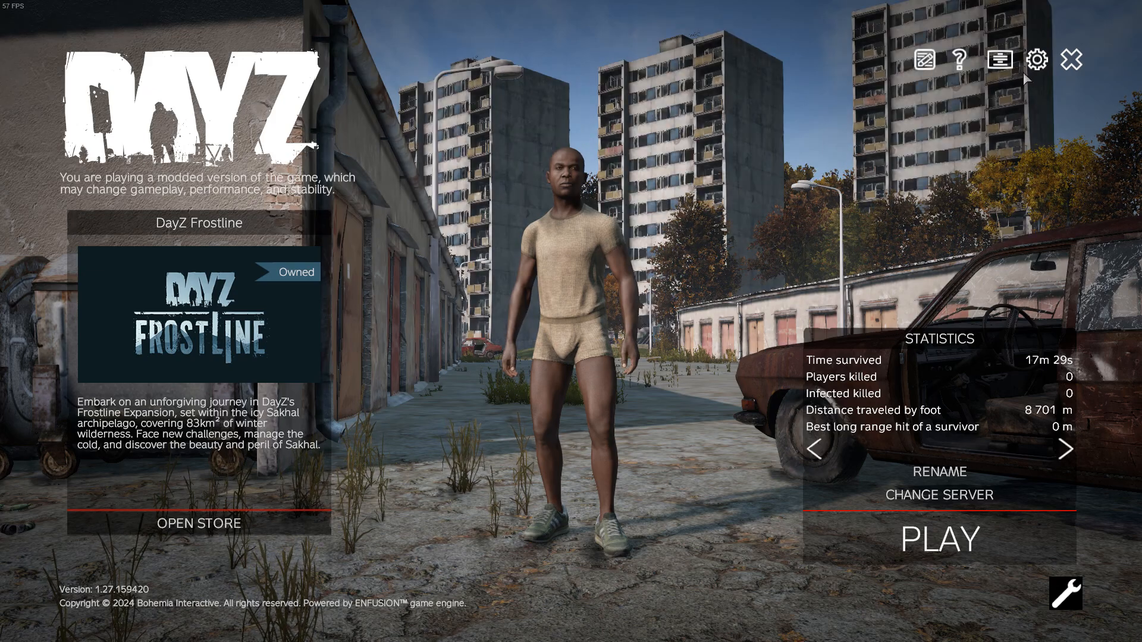
left_click(1071, 60)
left_click(527, 354)
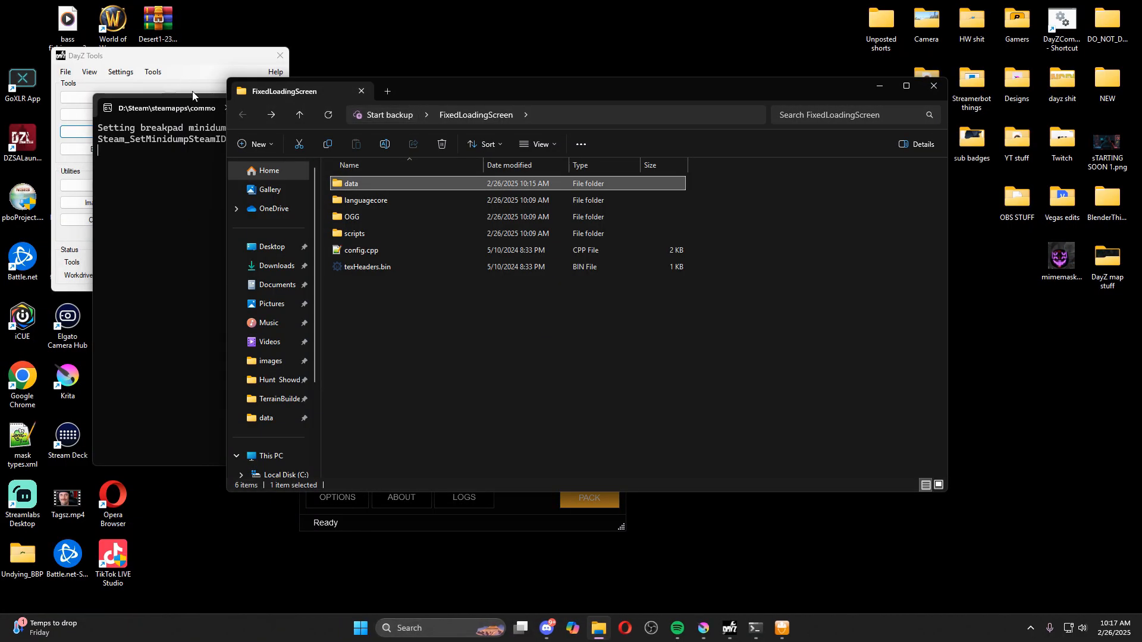
Close Addon Builder together with its console window
left_click(196, 110)
left_click(742, 108)
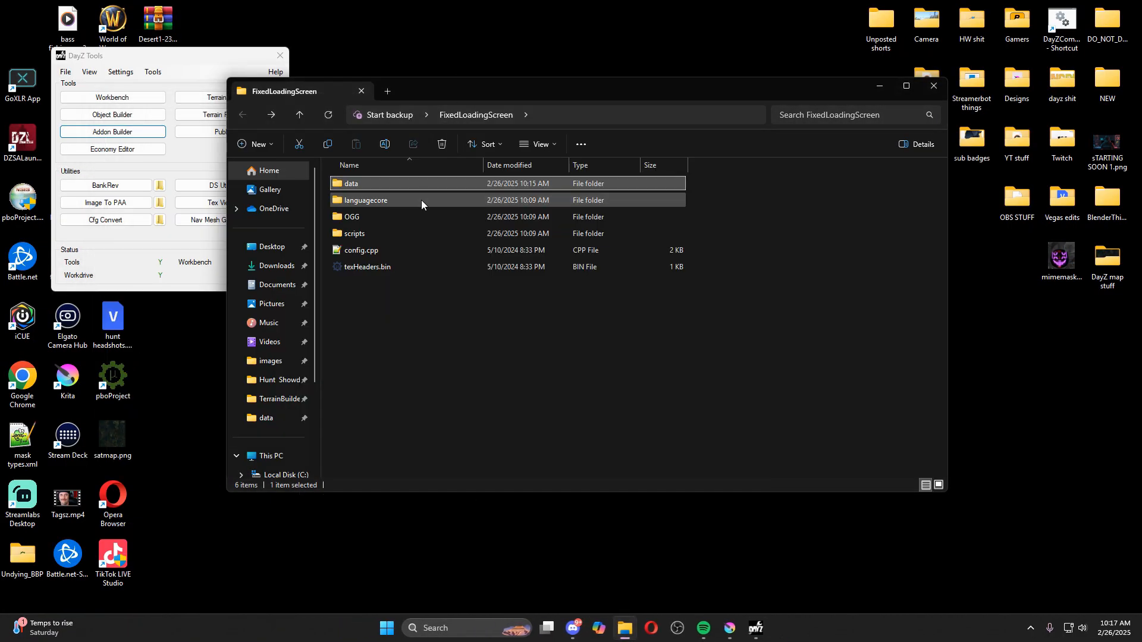